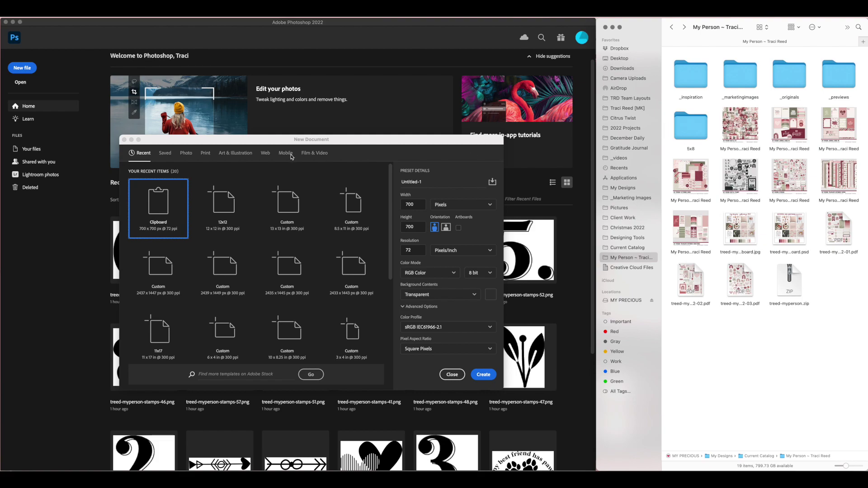
- Create a new document 10 inches wide and 8.25 inches high at 300 pixels per inch
click(440, 205)
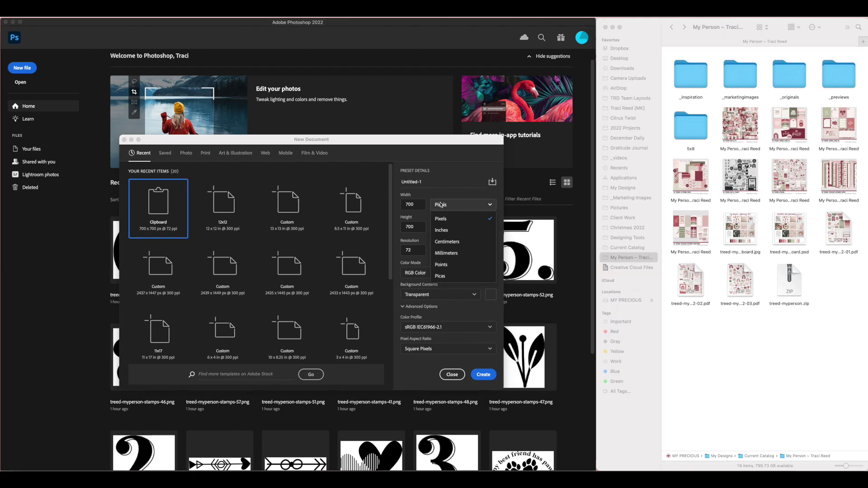
click(440, 231)
click(420, 205)
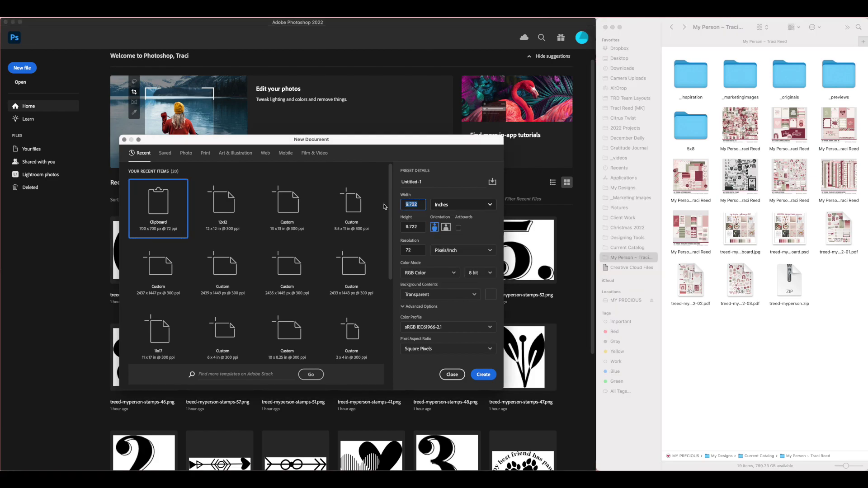
text(10)
key(Tab)
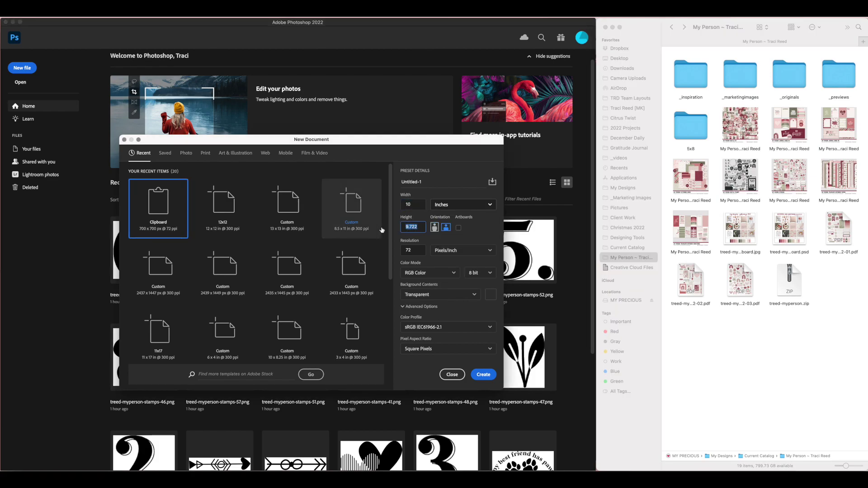
text(8.22)
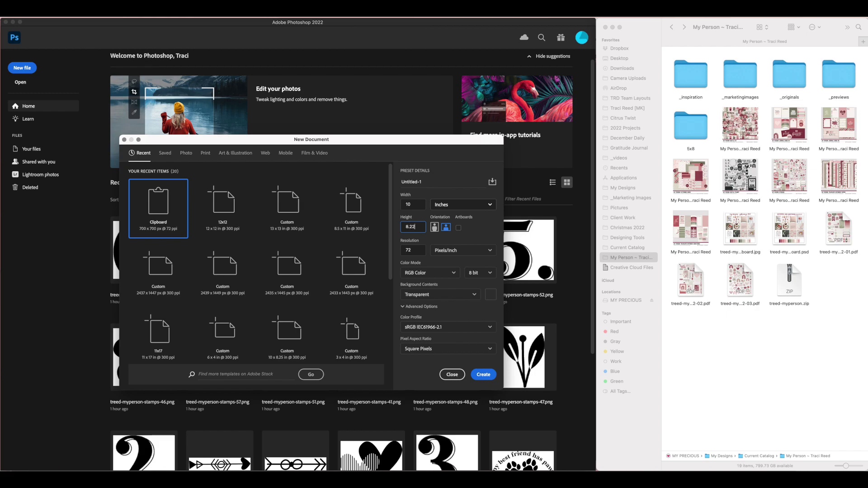
key(BackSpace)
key(BackSpace)
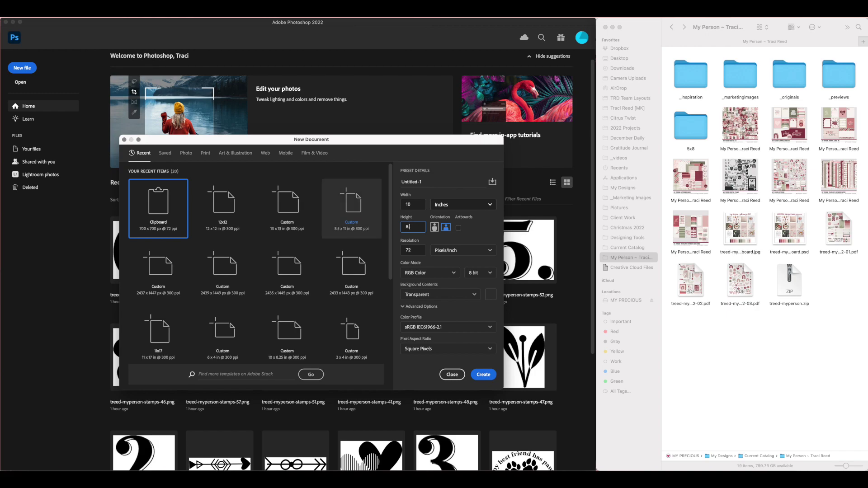
text(25)
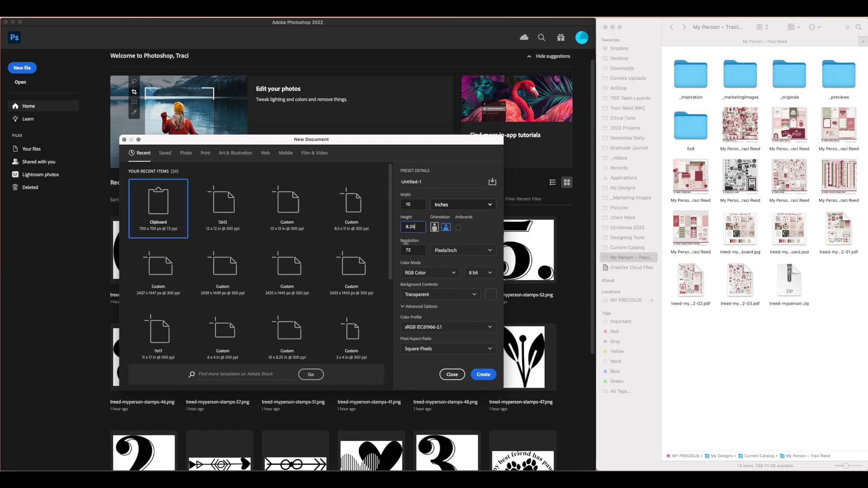
click(412, 247)
text(300)
click(483, 375)
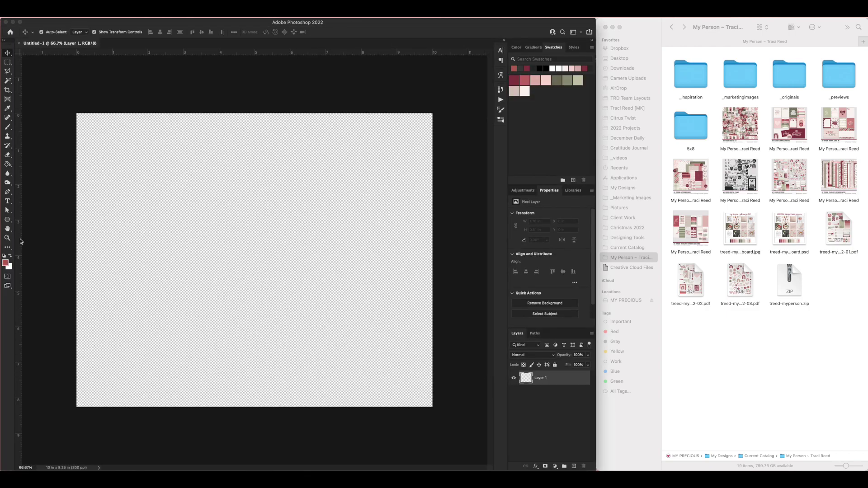
- Fill the empty layer with the palest pink swatch using the Paint Bucket tool
click(8, 164)
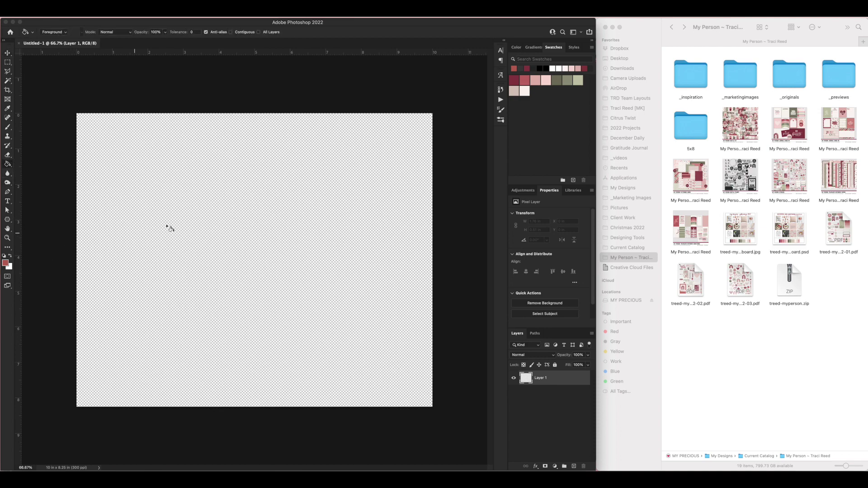
click(527, 90)
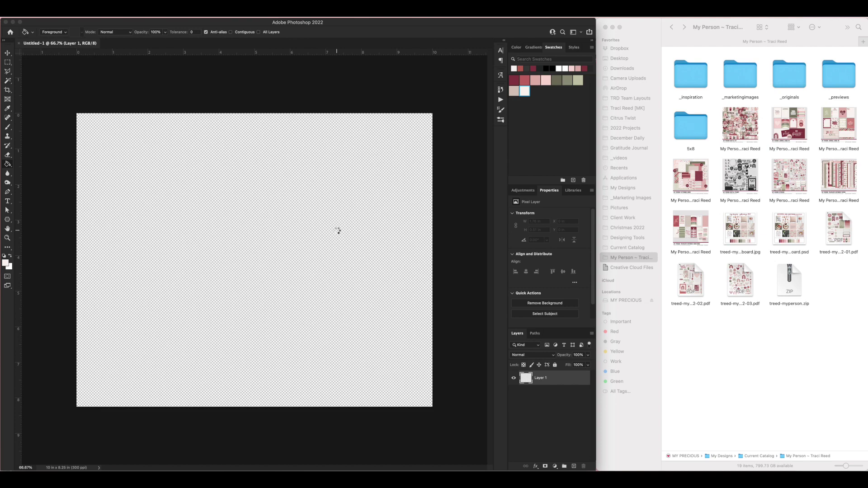
click(337, 233)
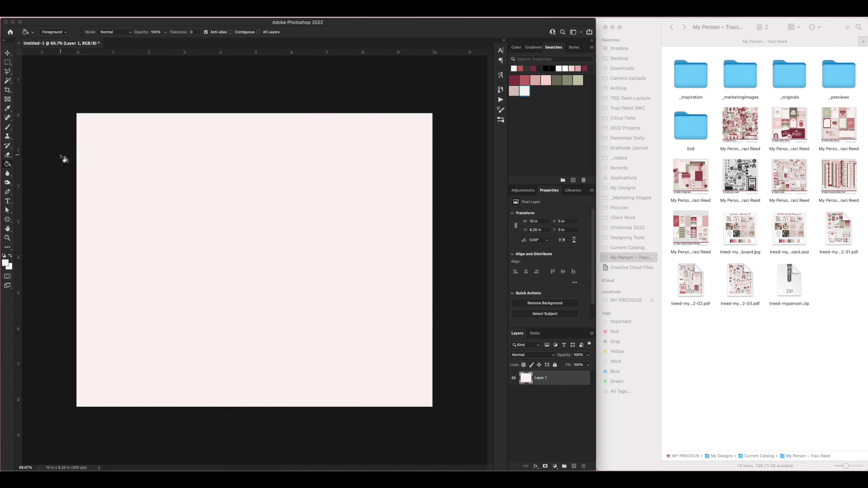
- Add a vertical guide, turn on snapping, and align the guide to the horizontal centre of the canvas
click(7, 53)
drag(18, 77, 255, 104)
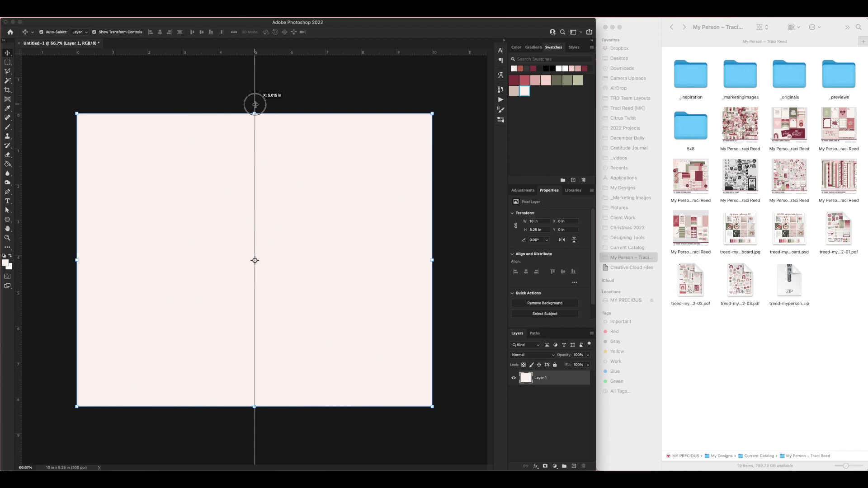
drag(255, 104, 255, 104)
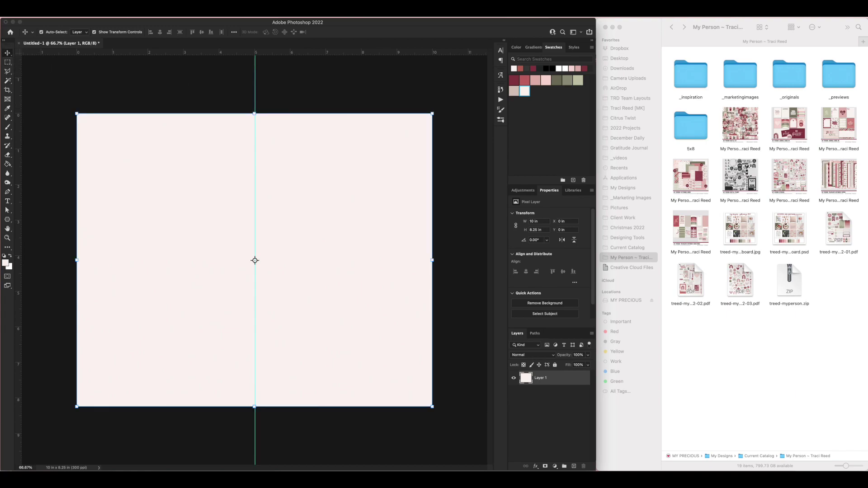
click(197, 17)
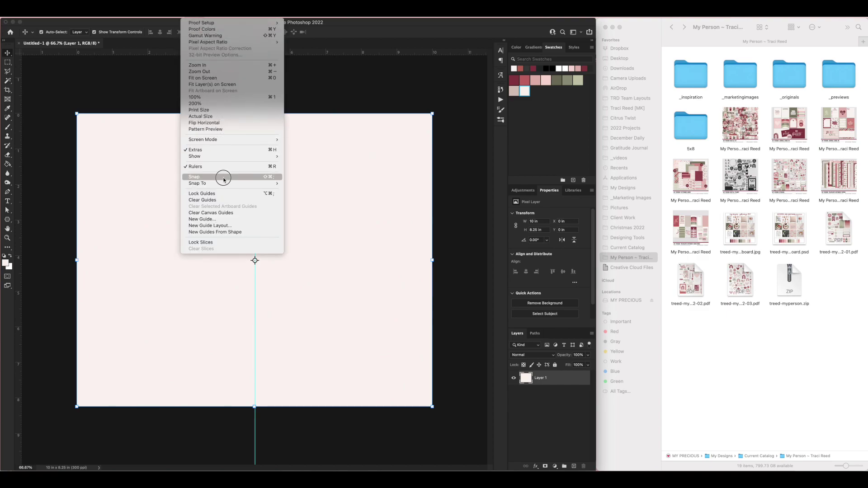
click(223, 178)
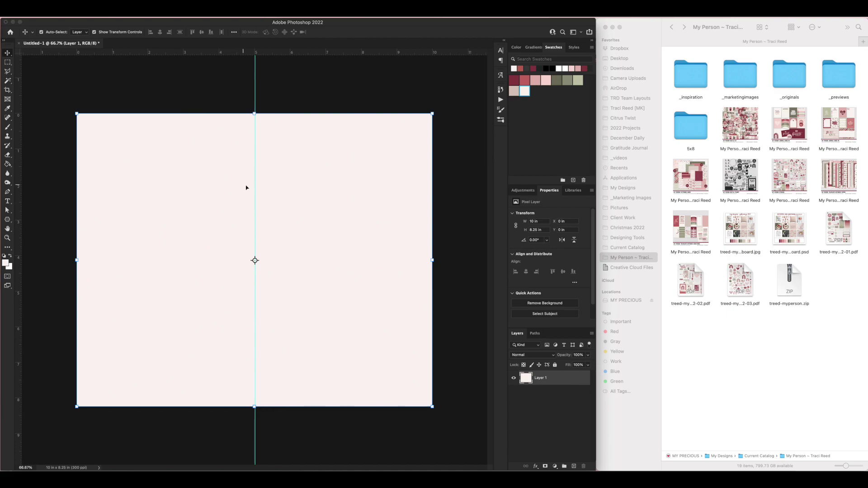
drag(253, 187, 254, 186)
- Place the "my best friend has paws" stamp, treed-myperson-stamps-1.png, from the My Person Stamps folder at the centre of the canvas
click(739, 176)
double_click(740, 176)
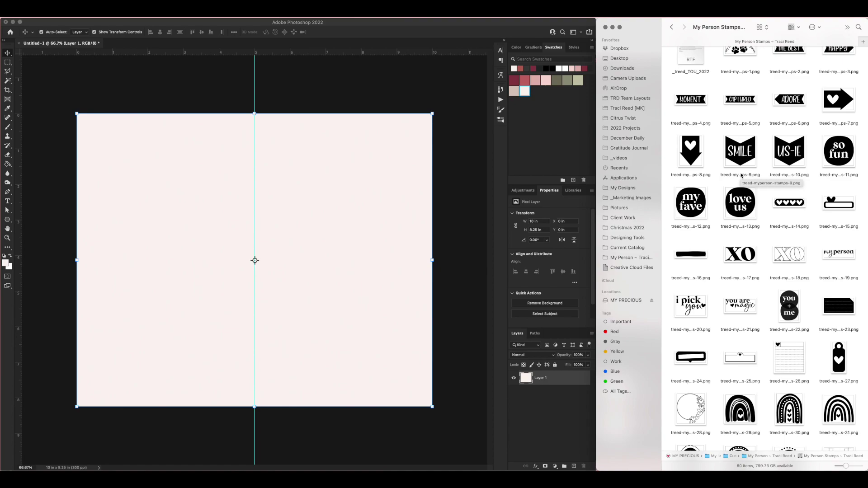
scroll(742, 176, up, 1)
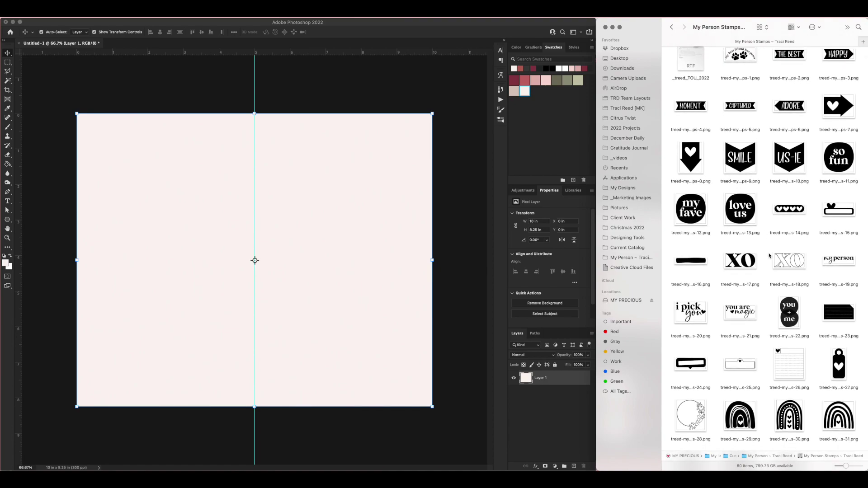
scroll(764, 254, down, 5)
scroll(764, 255, down, 10)
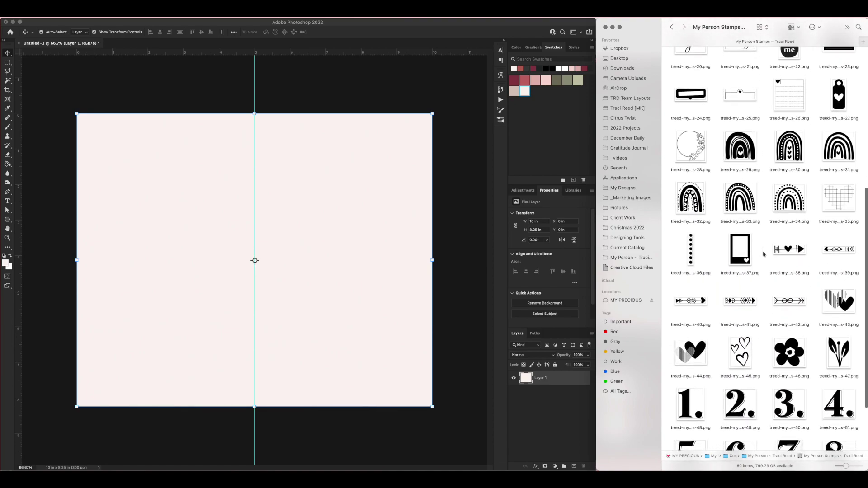
scroll(764, 255, up, 12)
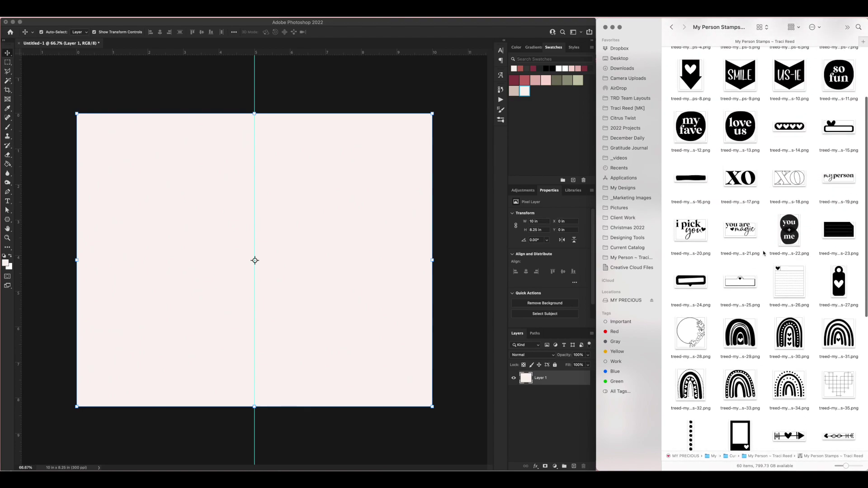
scroll(765, 254, up, 5)
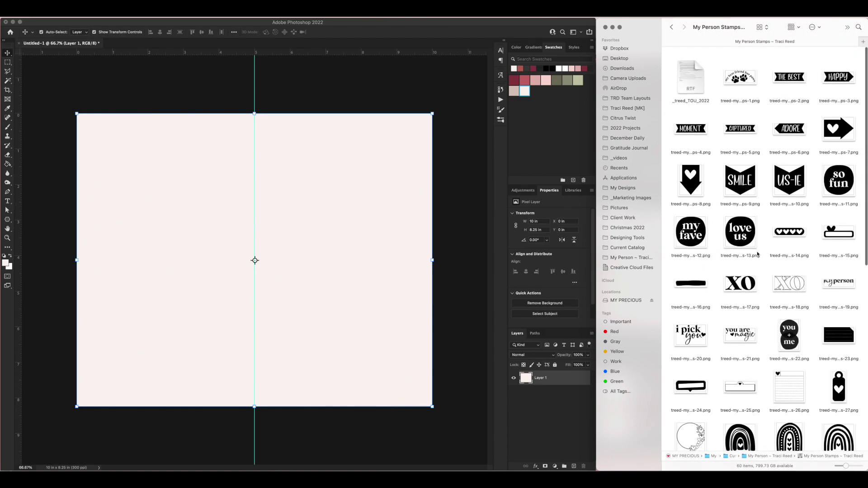
click(748, 81)
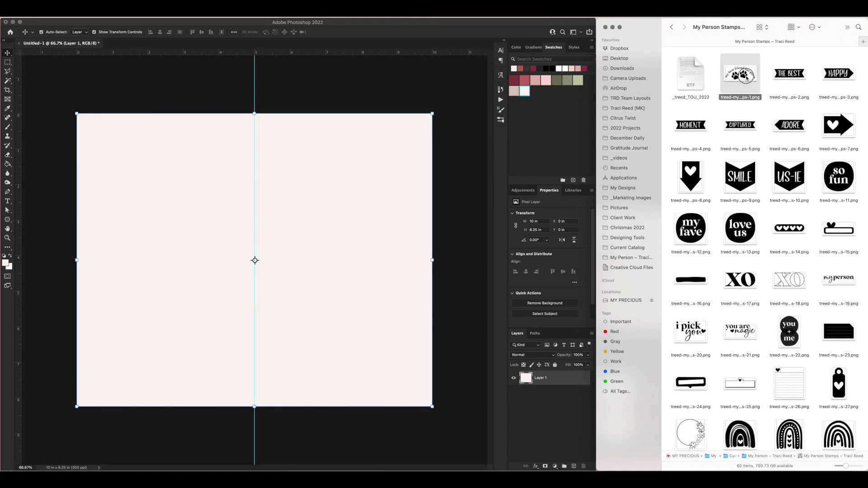
drag(747, 78, 357, 204)
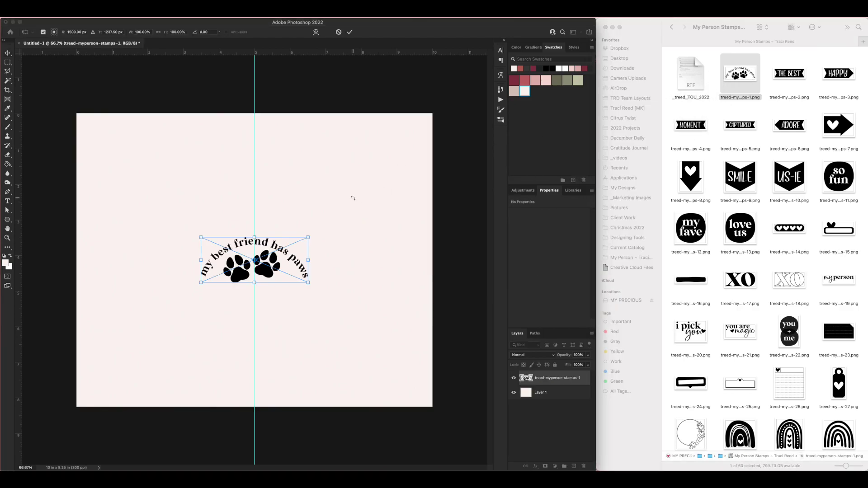
key(Return)
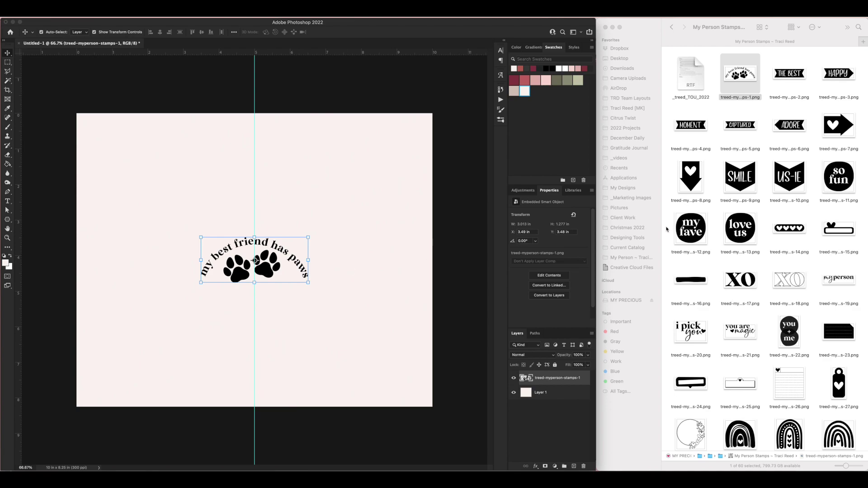
- Place the "you & me" sticker from the My Person Stickers folder's Individual Files and move it to the upper right of the paw-print stamp
click(690, 228)
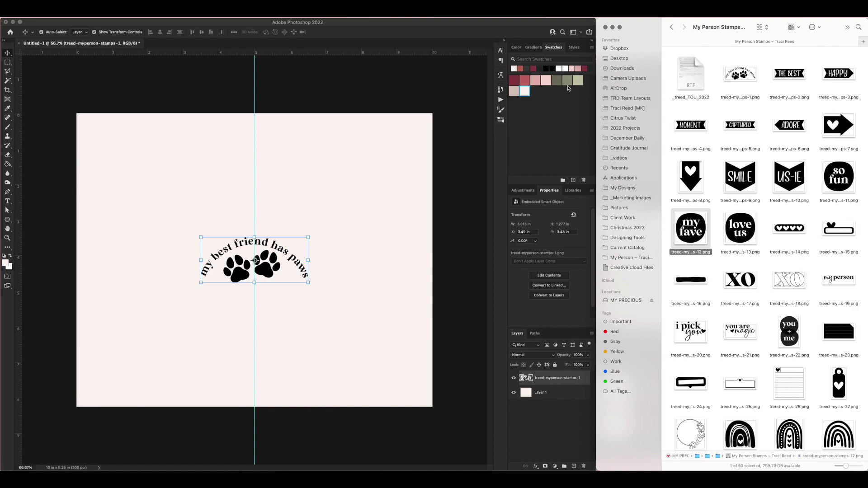
click(672, 28)
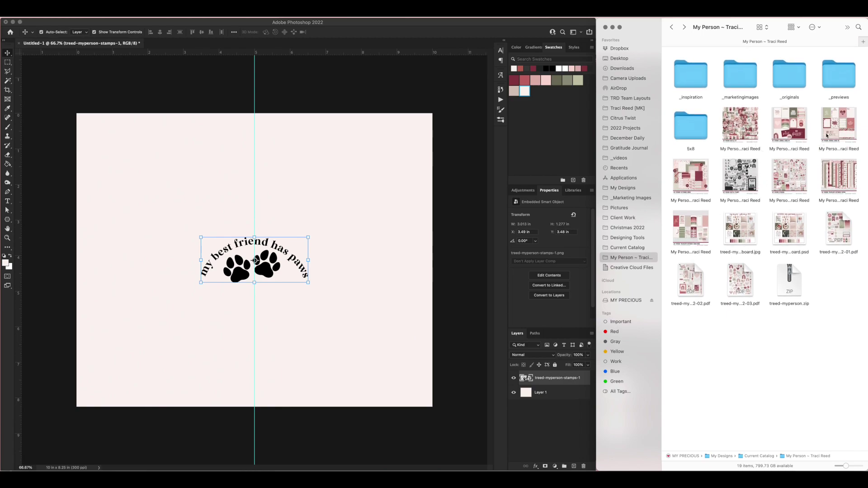
double_click(784, 180)
scroll(764, 233, down, 8)
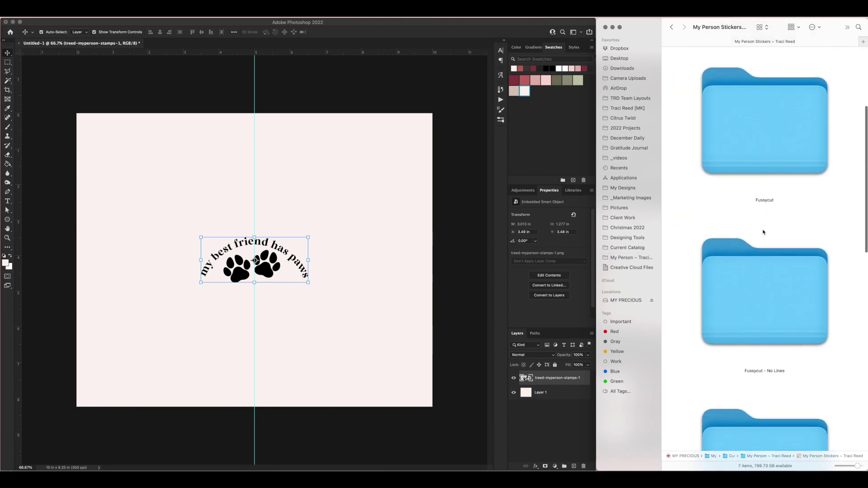
scroll(763, 232, down, 4)
click(763, 228)
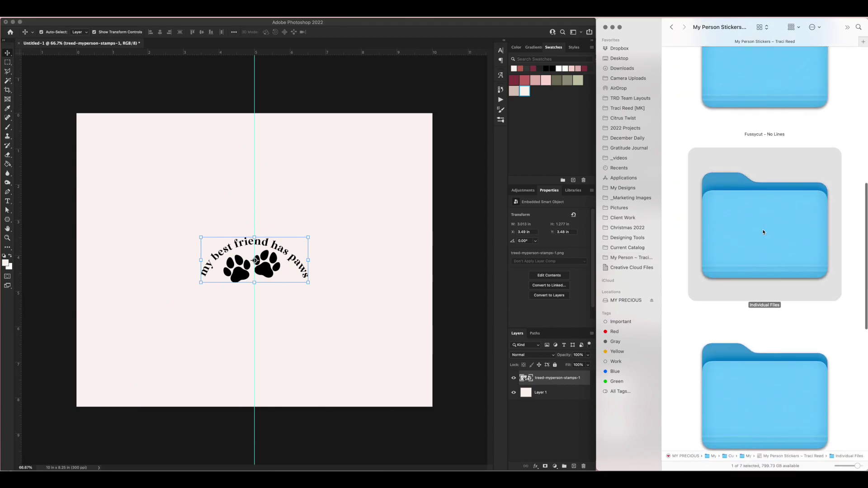
double_click(764, 232)
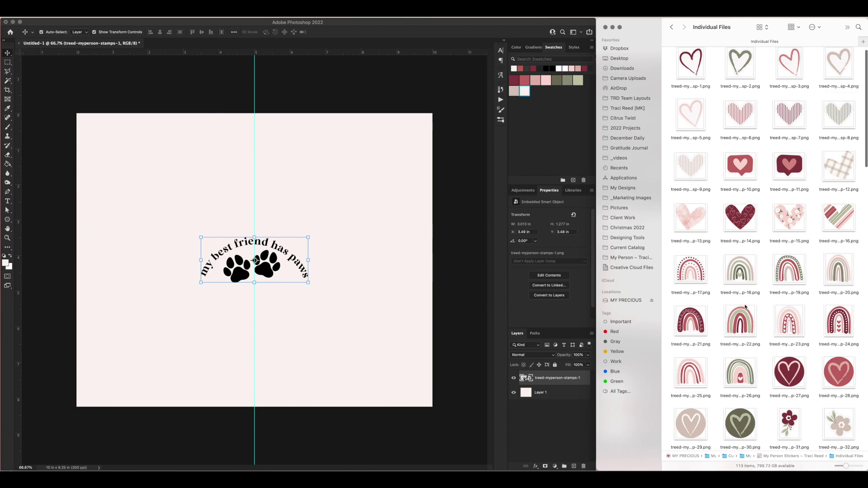
scroll(759, 308, down, 7)
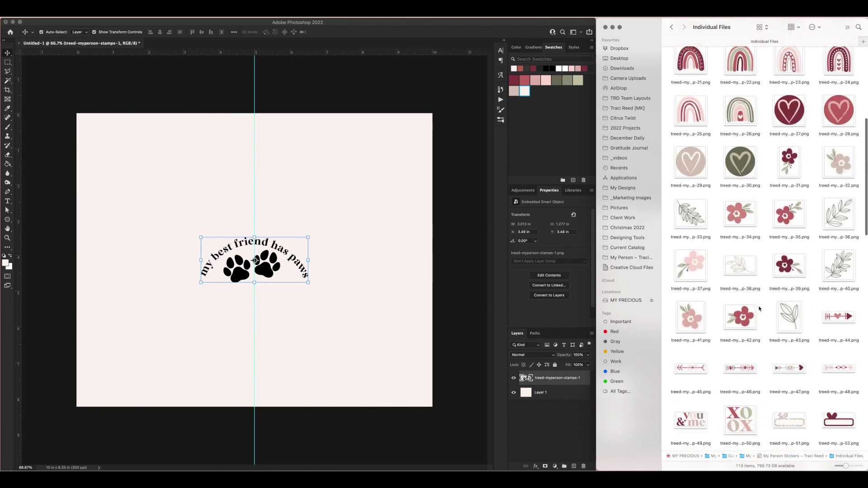
drag(690, 361, 381, 225)
key(Return)
drag(236, 255, 323, 198)
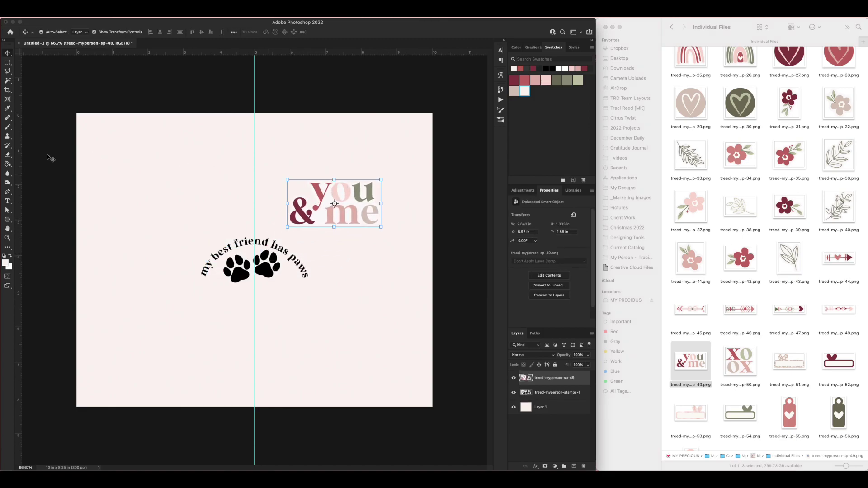
- With the Paint Bucket tool active, sample the rose, burgundy, pale pink, green and blush colours from the "you & me" sticker's letters
click(7, 164)
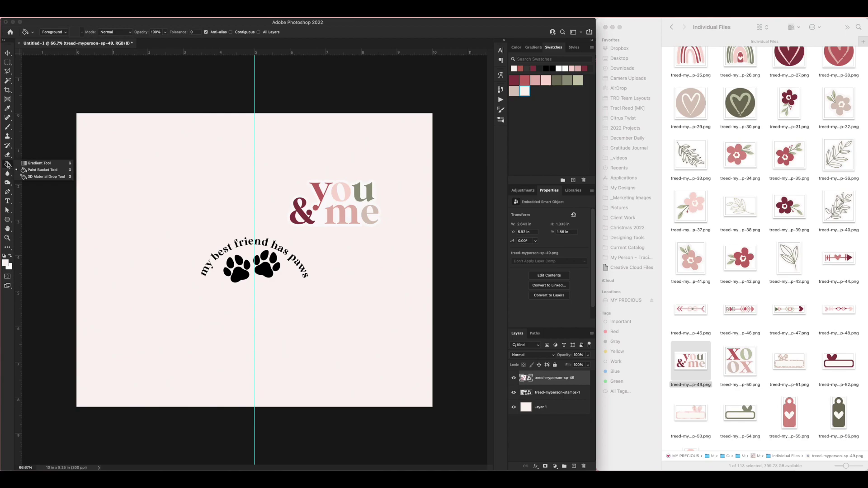
click(41, 170)
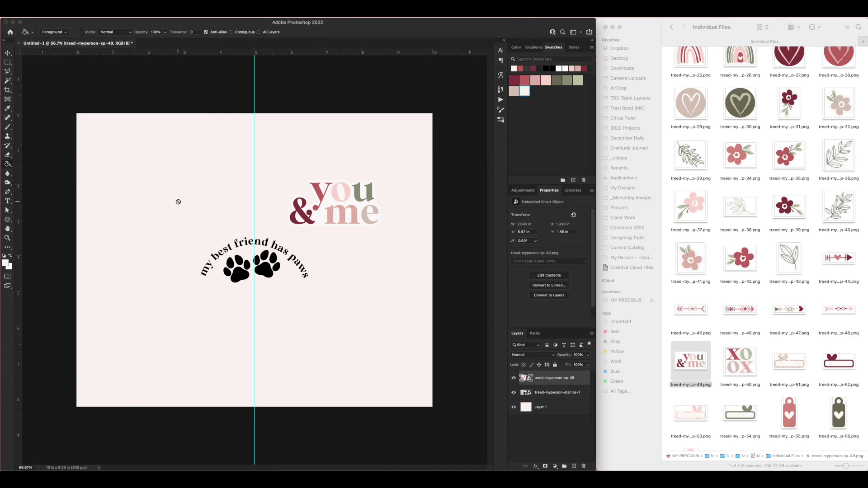
alt+click(323, 190)
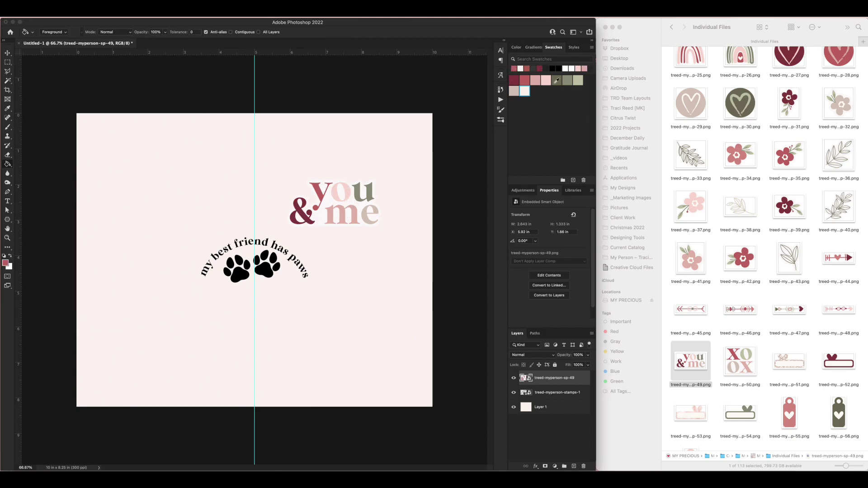
alt+click(302, 204)
alt+click(338, 194)
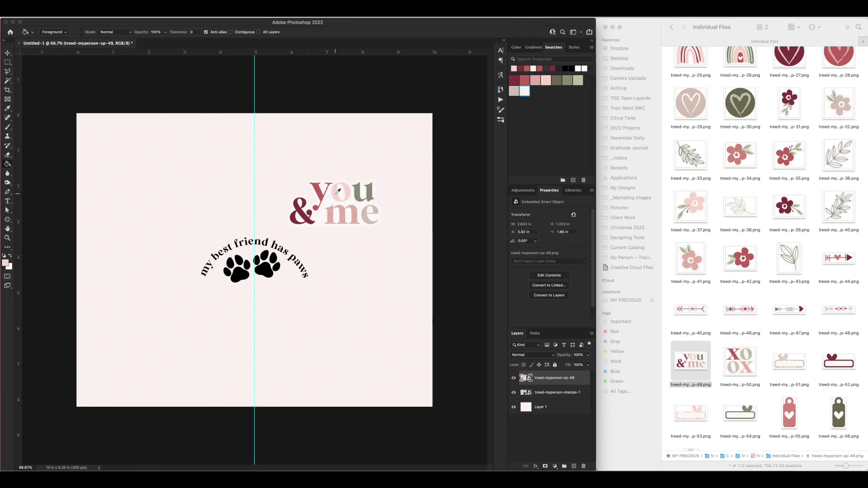
alt+click(361, 187)
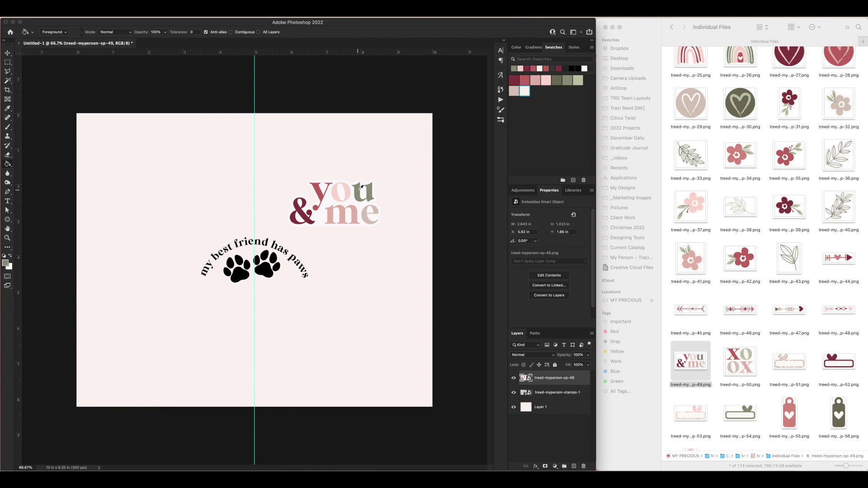
alt+click(333, 208)
scroll(366, 211, down, 3)
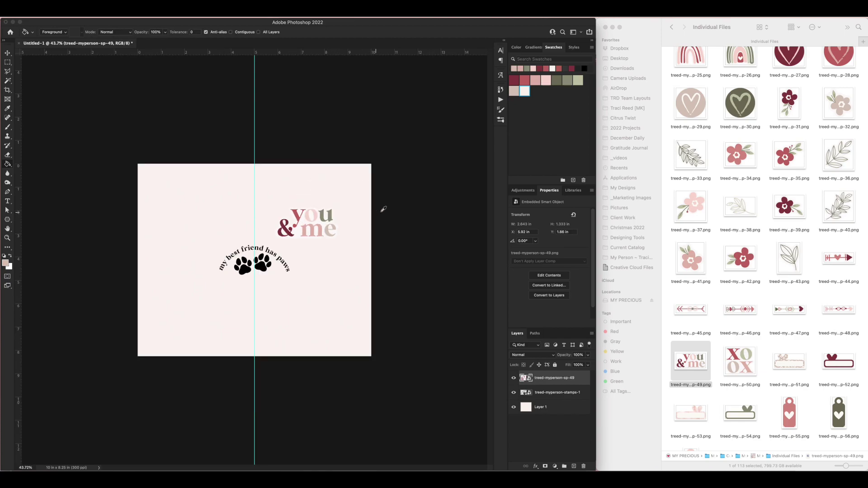
- Add the sampled blush colour #d8c6bc to the swatches and delete that duplicate swatch
key(super+0)
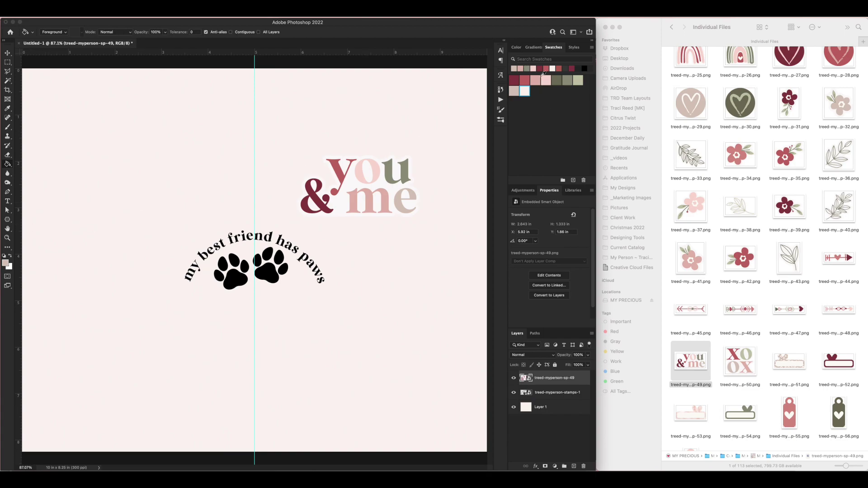
click(6, 263)
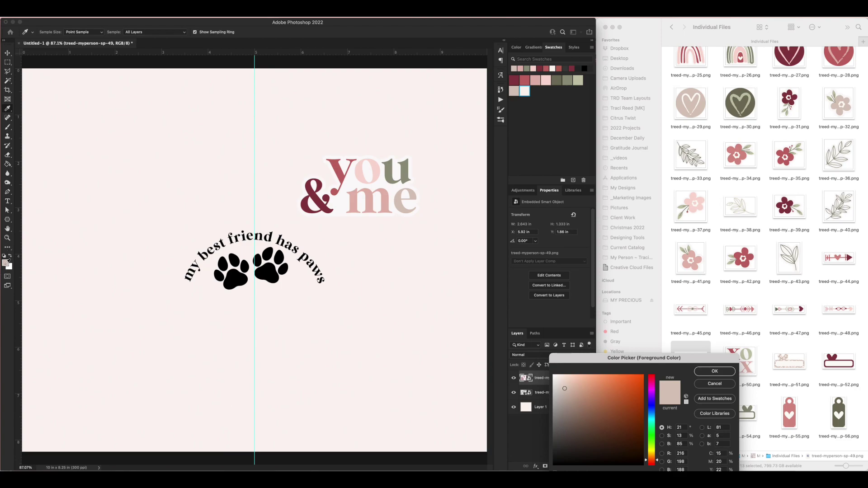
drag(602, 361, 364, 254)
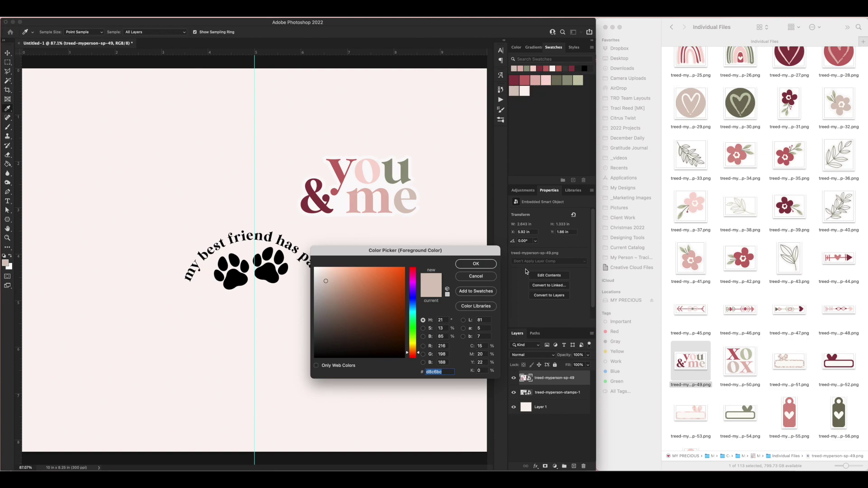
click(479, 292)
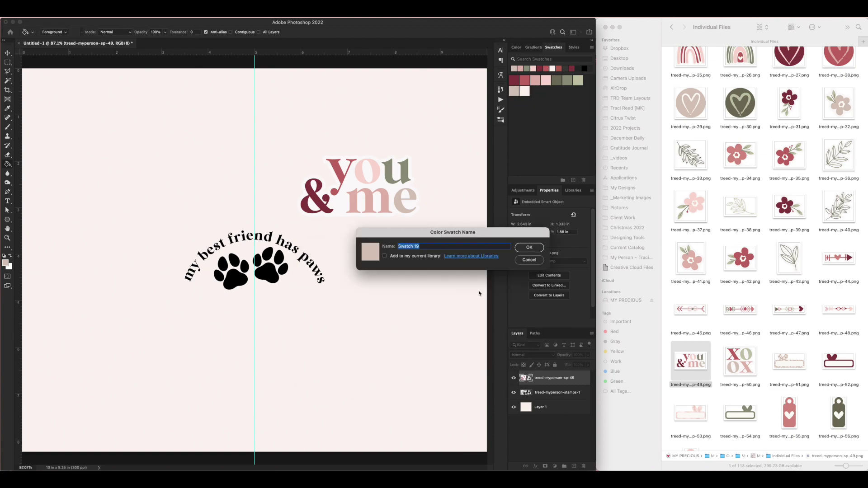
click(529, 248)
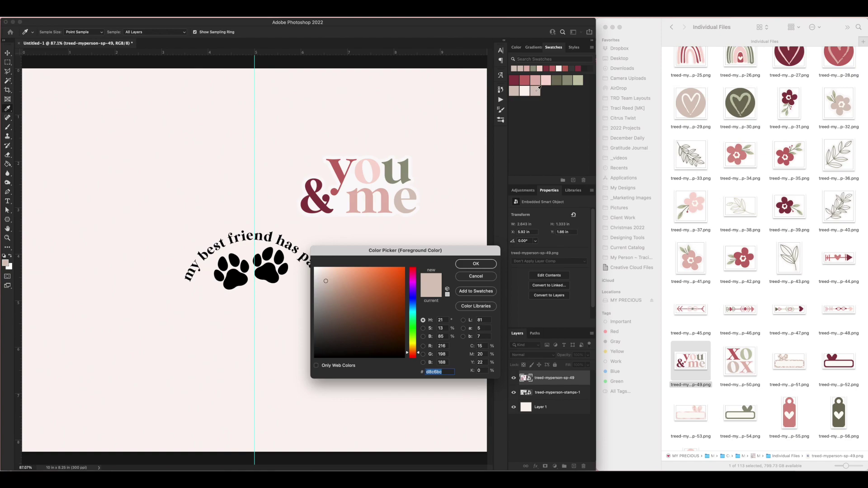
click(488, 280)
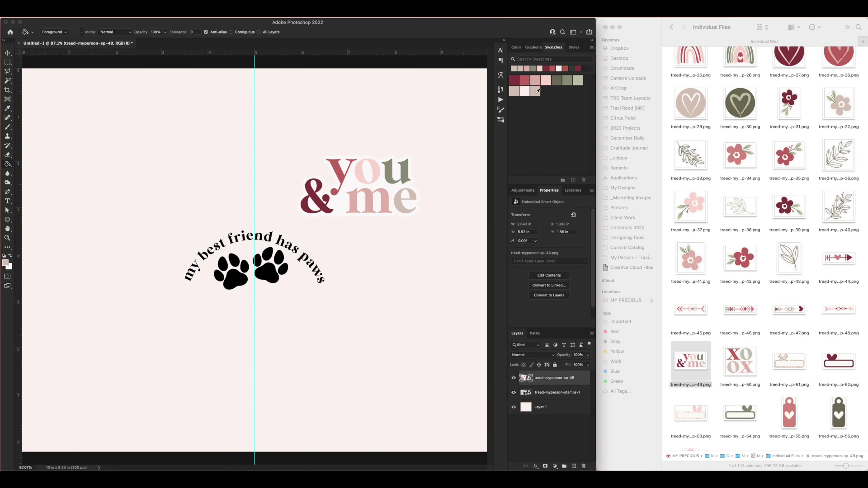
drag(539, 91, 583, 179)
- Delete the "you & me" sticker and scale the paw-print stamp down around its centre to about 1.43 × 0.61 in
click(8, 53)
key(BackSpace)
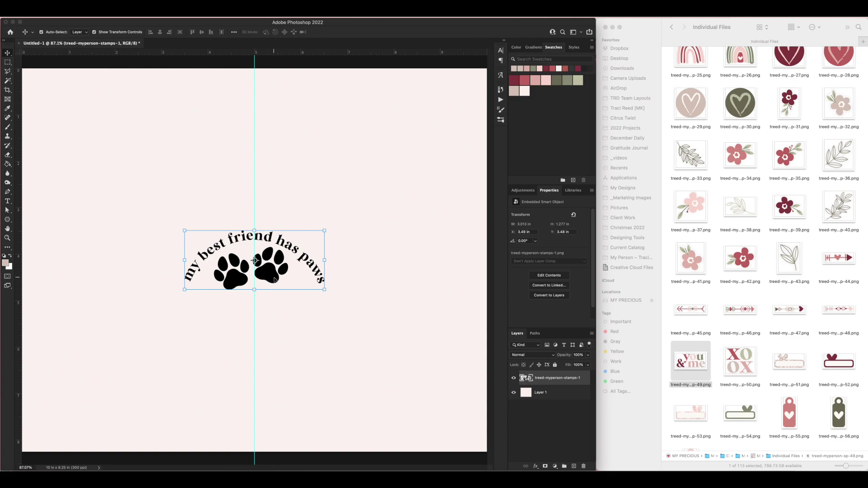
drag(323, 259, 296, 261)
key(Escape)
drag(324, 230, 285, 239)
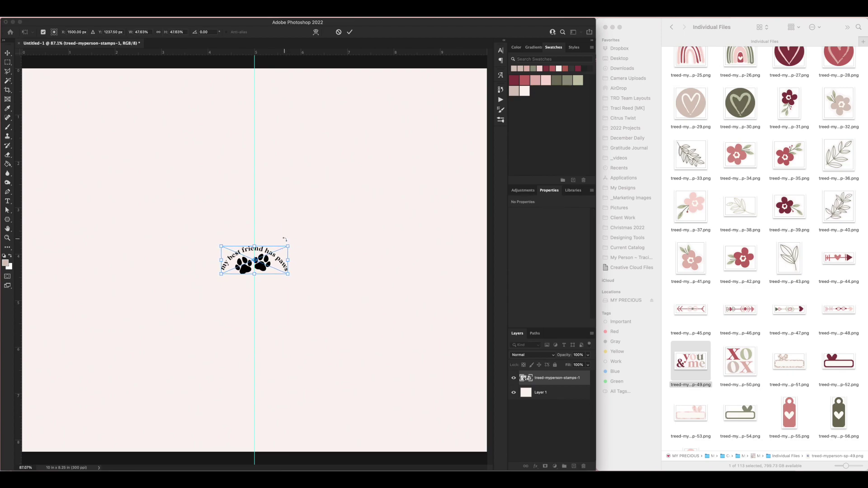
key(Return)
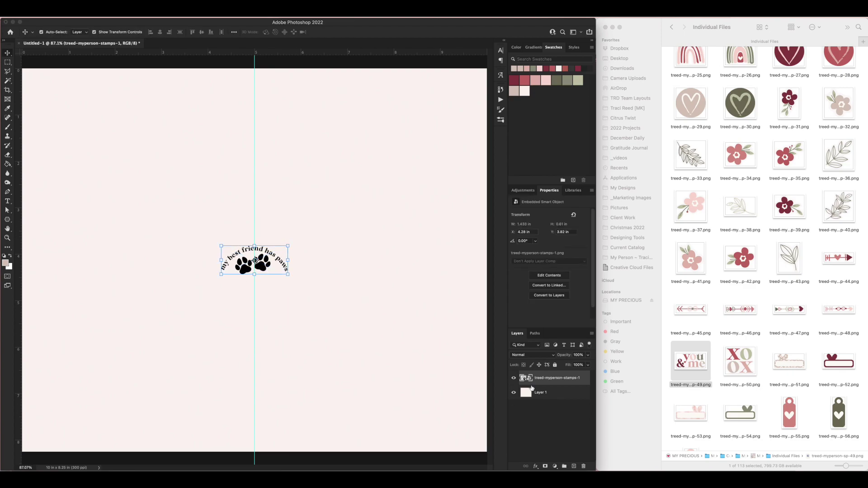
- Rasterize the paw-print stamp layer and lock its transparent pixels
right_click(576, 378)
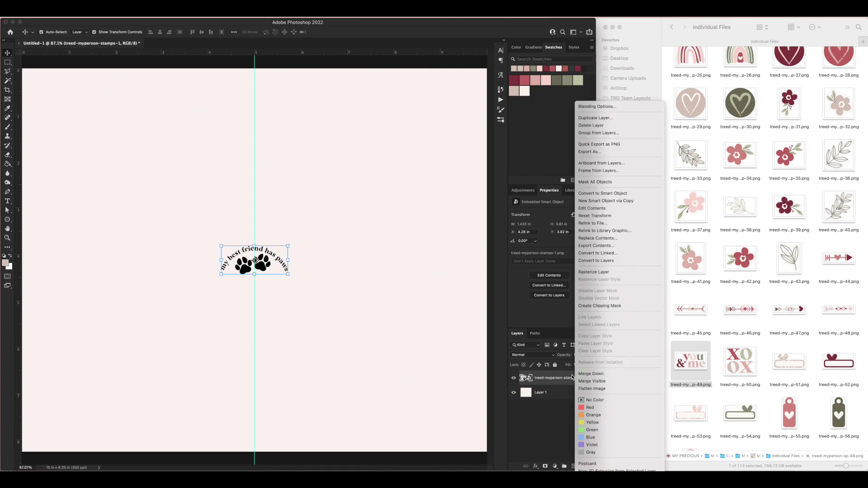
click(604, 272)
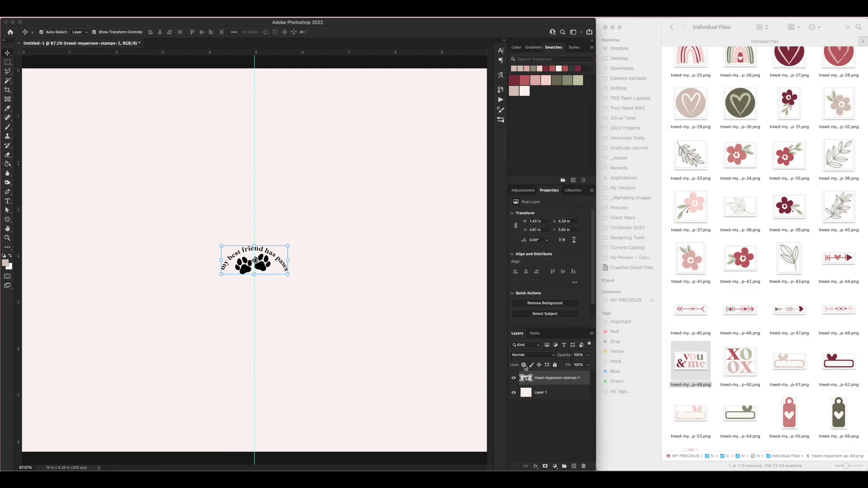
click(524, 365)
- Recolour the paw-print stamp with the burgundy swatch using the Paint Bucket tool
click(7, 164)
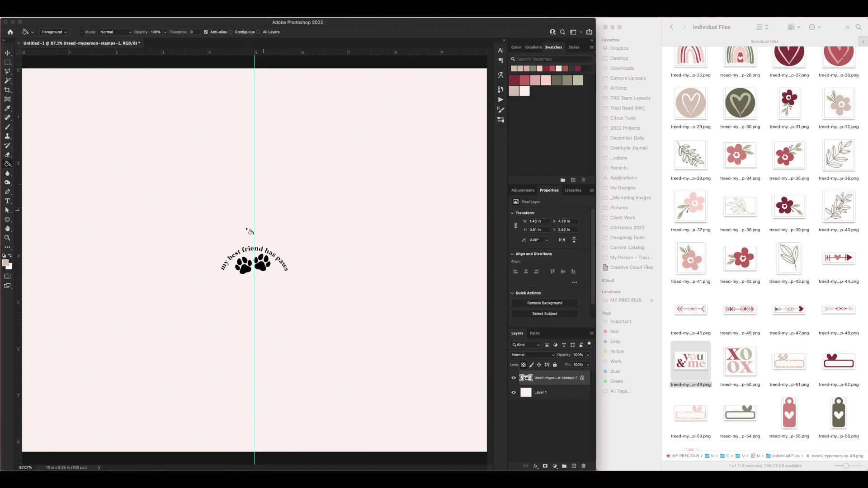
click(518, 81)
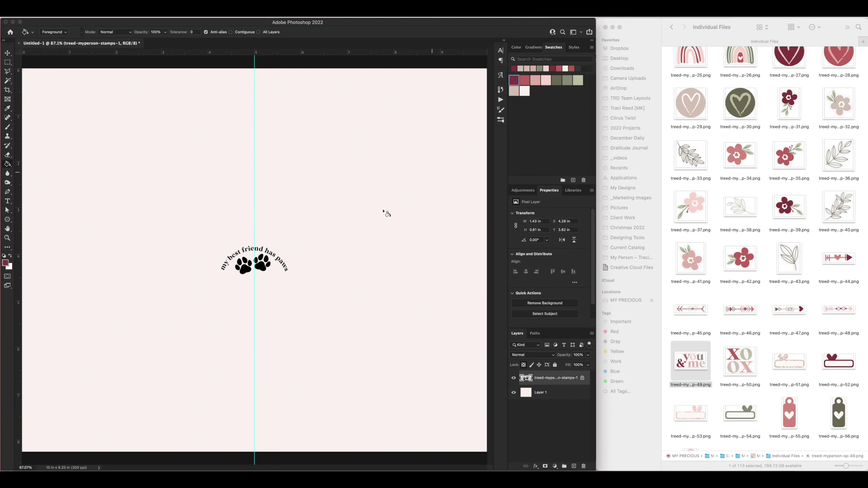
click(261, 267)
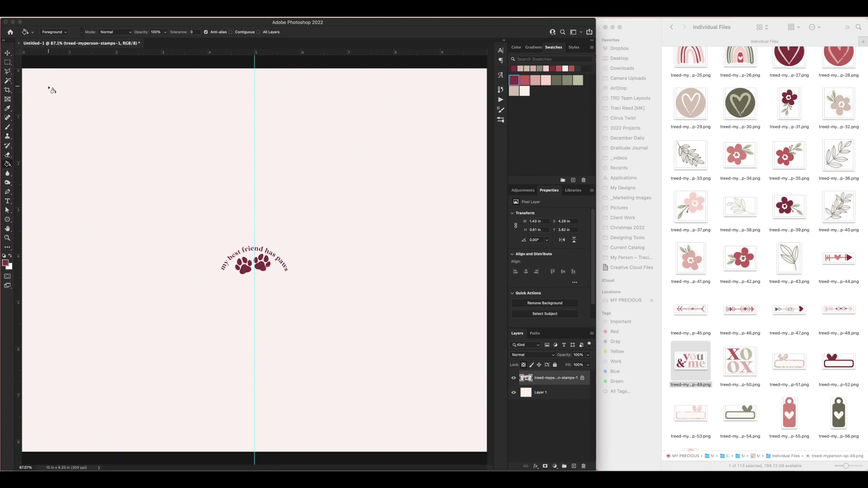
- Duplicate the burgundy stamp directly below itself and fill the copy with the rose-red swatch
click(7, 53)
click(244, 276)
drag(244, 276, 245, 304)
click(524, 80)
click(14, 164)
click(245, 301)
- Duplicate the stamp downward twice more, filling the first new copy dusty pink and the second pale pink
drag(245, 301, 245, 332)
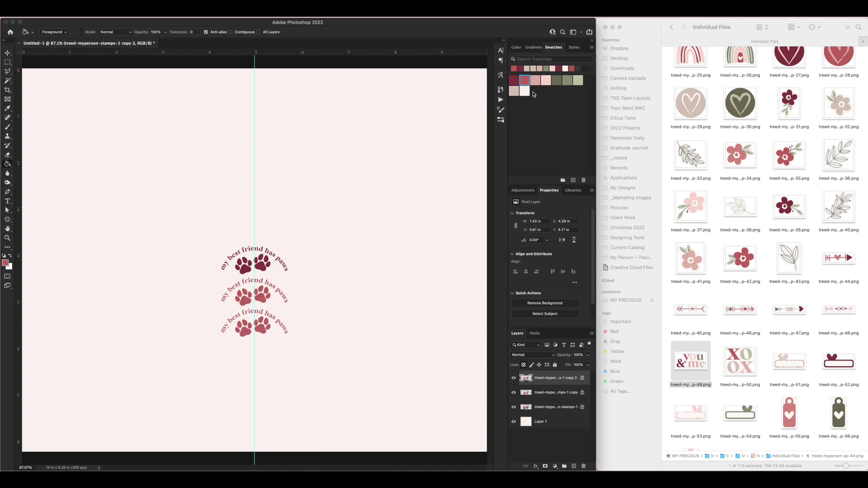
click(535, 80)
click(247, 331)
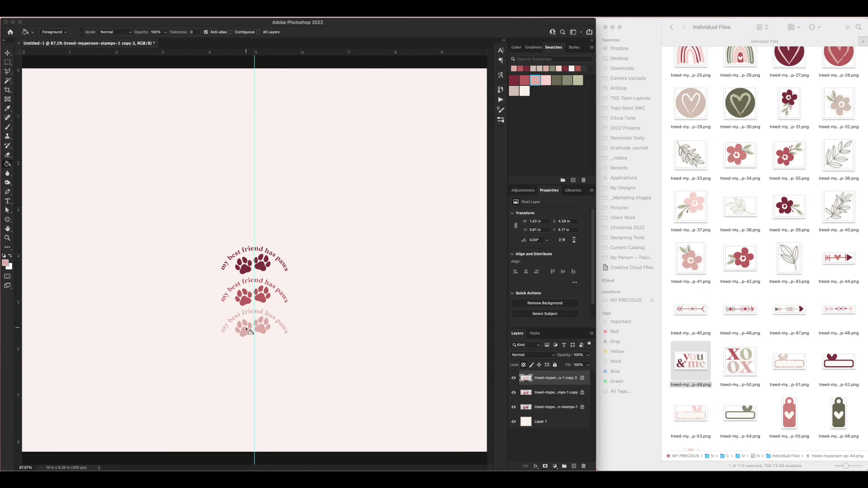
drag(245, 332, 247, 361)
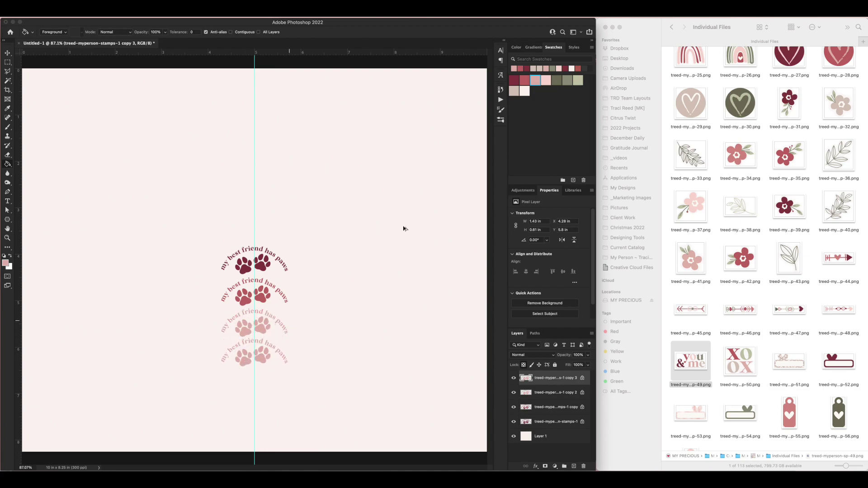
click(547, 78)
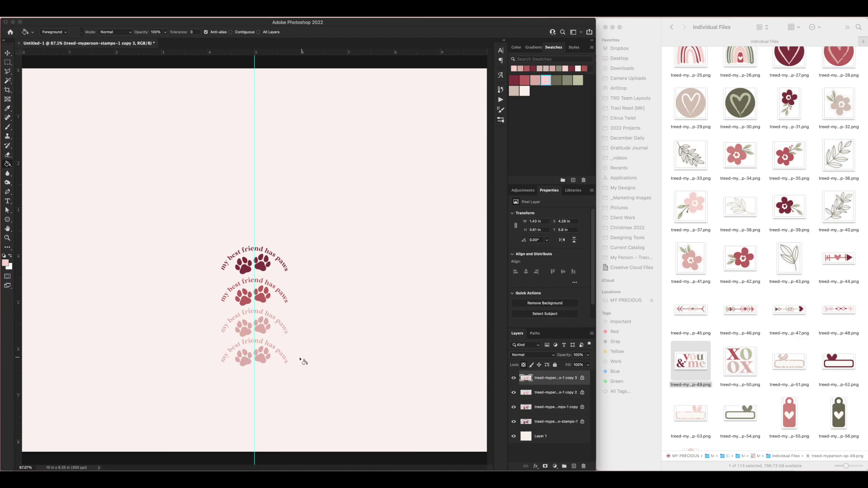
click(265, 362)
- Duplicate the stamp downward three more times, filling the copies dark olive green, grey-green and light sage
drag(264, 361, 262, 391)
click(556, 79)
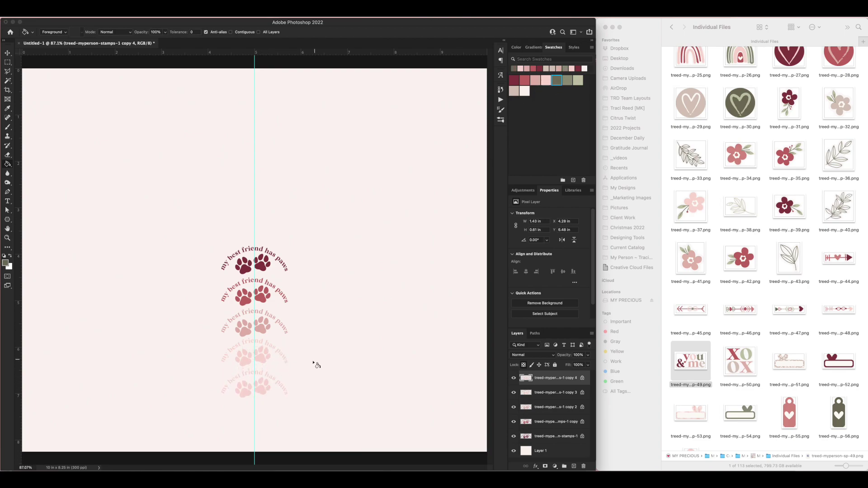
click(266, 396)
click(567, 80)
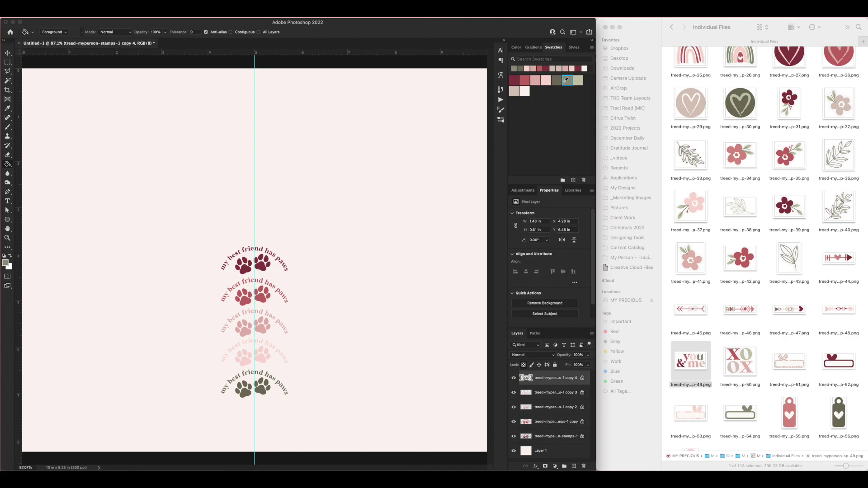
drag(280, 385, 281, 417)
click(262, 417)
click(579, 80)
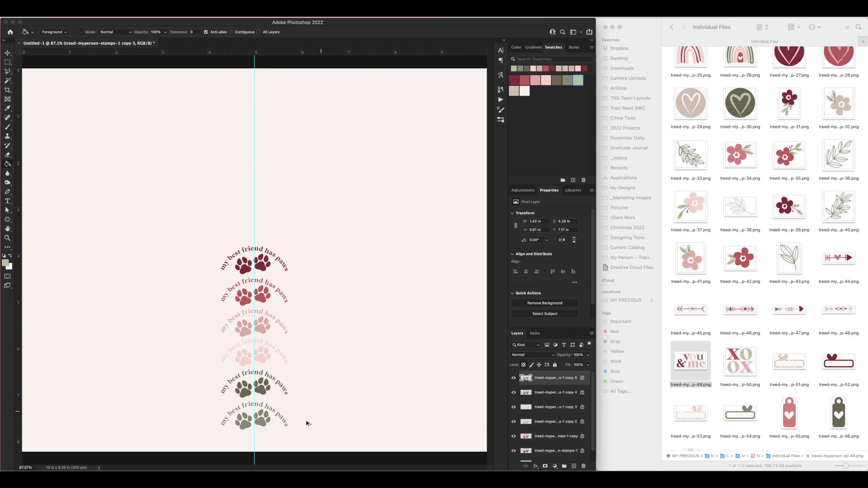
drag(261, 425, 263, 444)
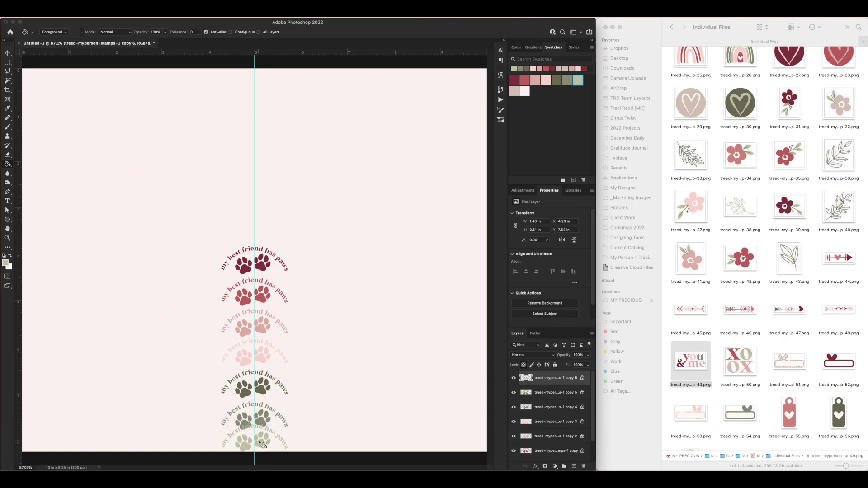
- Move the burgundy, rose-red, dusty pink and pale pink stamps side by side into a row on the upper canvas
click(8, 53)
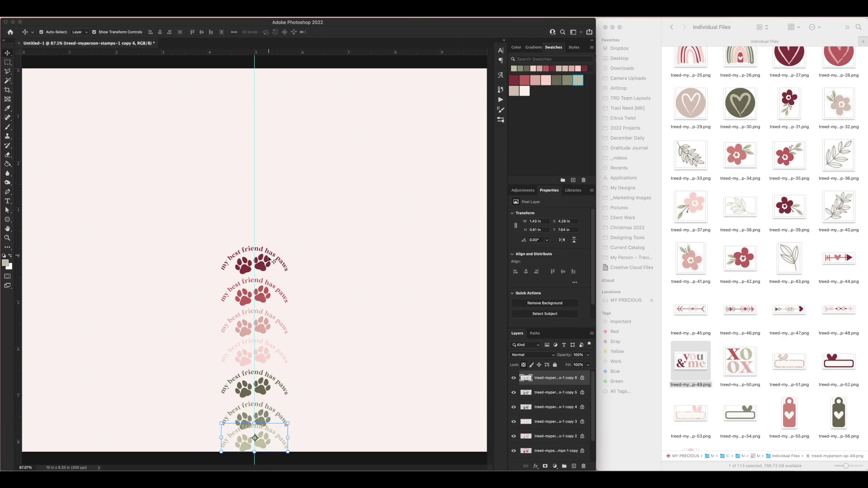
drag(263, 267, 144, 165)
drag(248, 302, 199, 169)
drag(247, 334, 269, 172)
drag(244, 355, 337, 166)
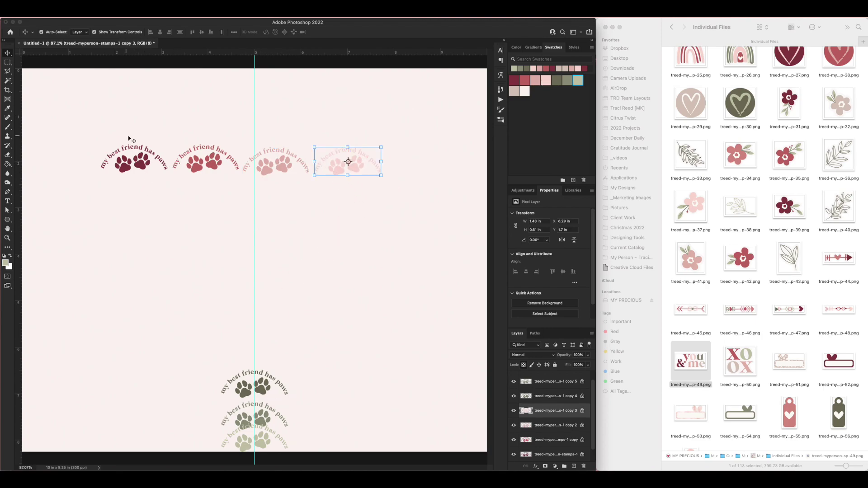
- Lock the background Layer 1 and align the bottom edges of the four red and pink stamps
click(316, 151)
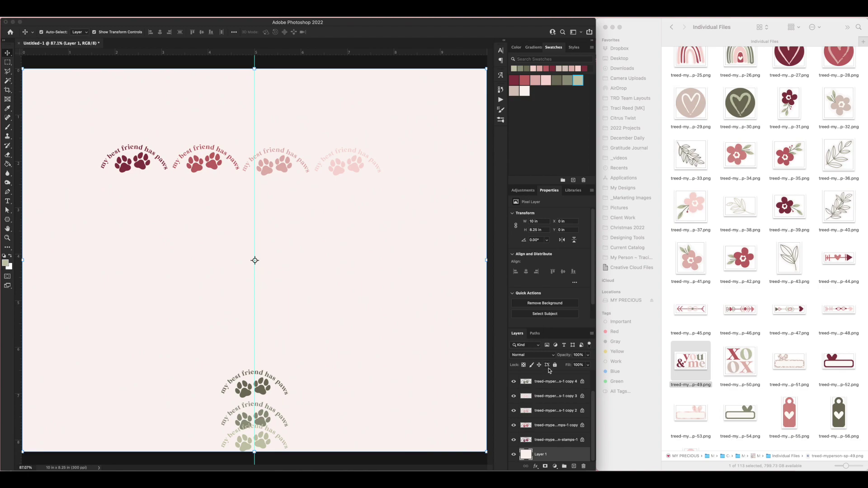
click(561, 365)
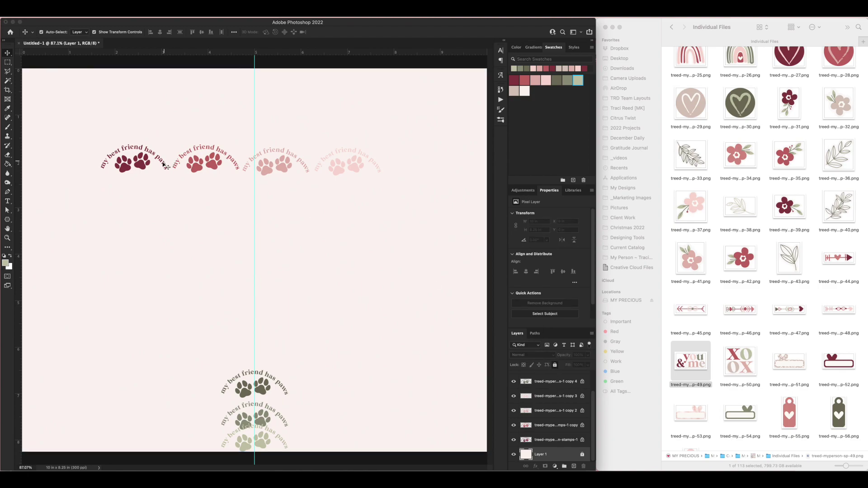
drag(81, 116, 388, 178)
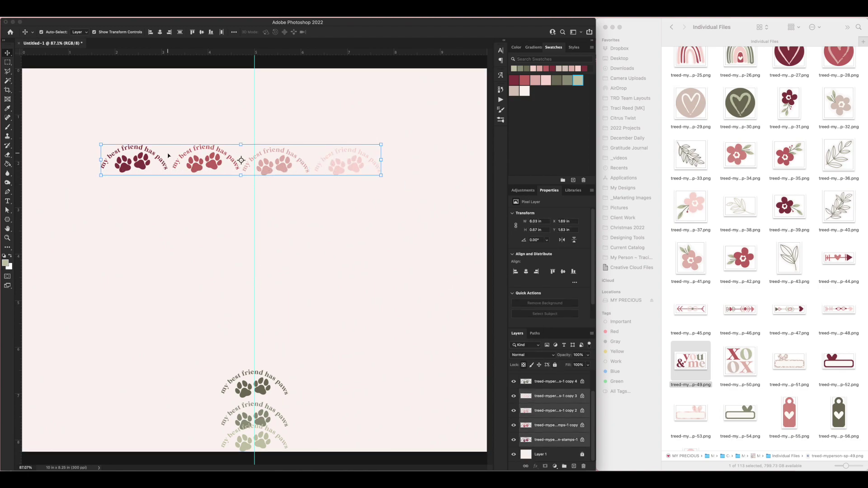
click(211, 32)
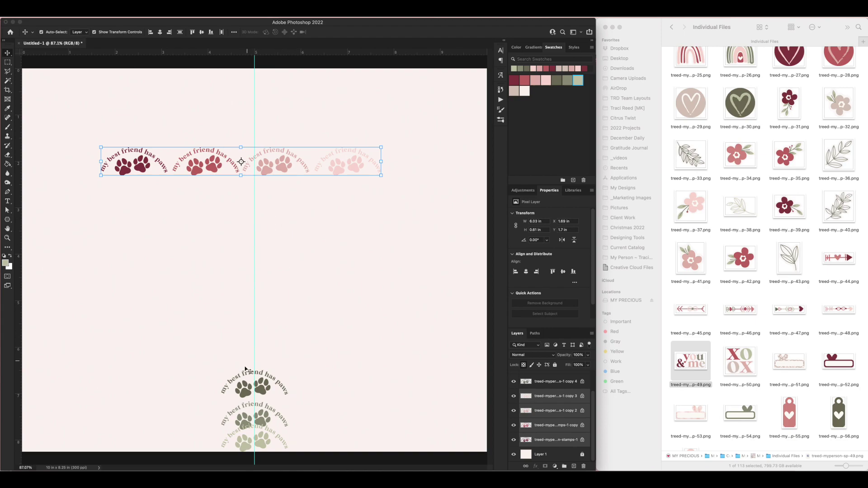
- Move the dark olive, grey-green and light sage stamps into a staggered row above the red and pink stamps
drag(262, 391, 180, 140)
drag(247, 410, 233, 138)
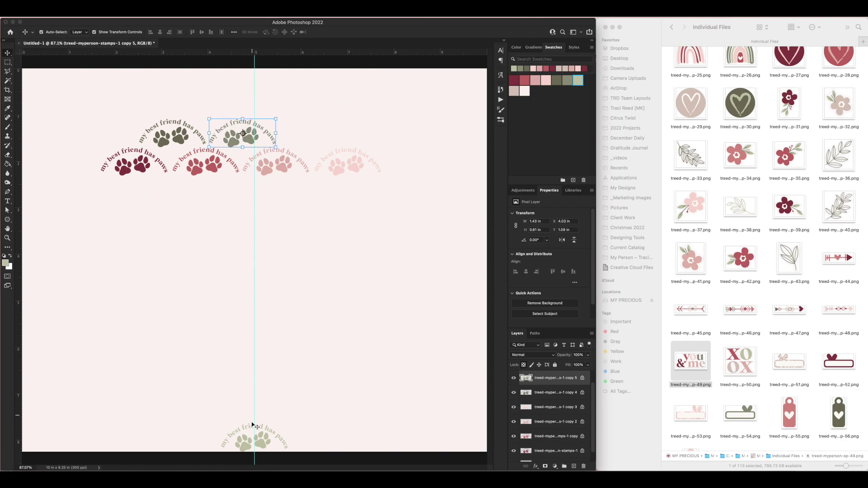
drag(263, 445, 321, 139)
click(316, 218)
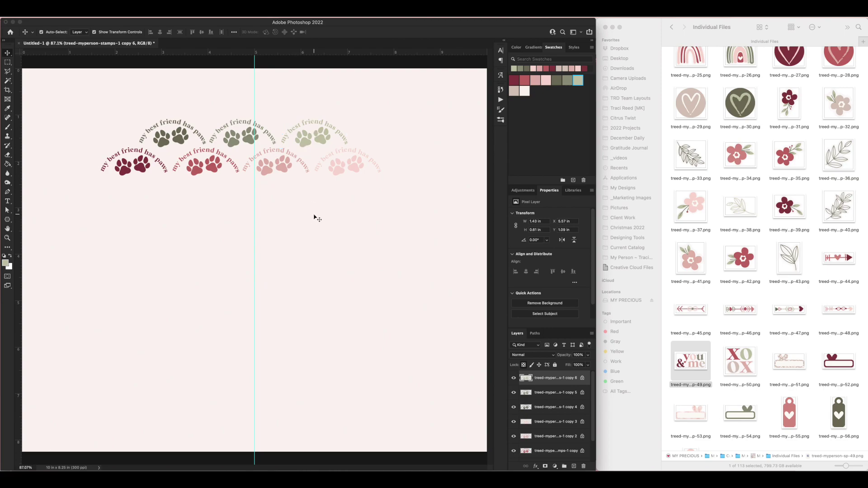
- Move the burgundy stamp to the mid-left of the canvas and nest the rose-red and dusty pink stamps, one above the other, beside it
drag(149, 171, 171, 290)
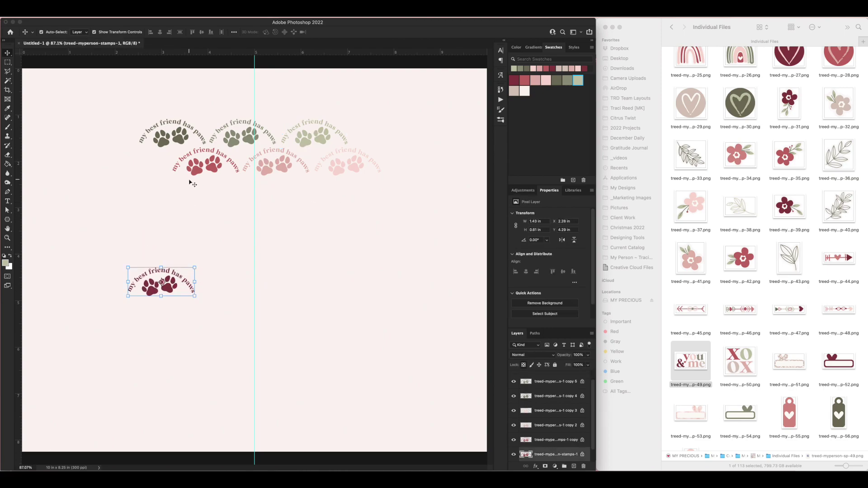
drag(197, 171, 210, 270)
drag(264, 166, 235, 277)
click(232, 271)
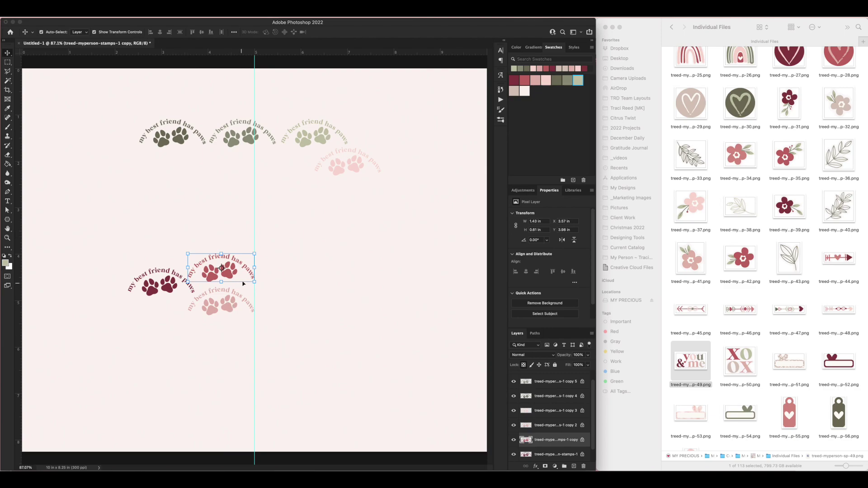
- Nest the grey-green stamp above the dusty pink one, the rose-red stamp just right of the guide, and the pale pink stamp at its upper right
drag(230, 139, 273, 292)
drag(156, 248, 271, 273)
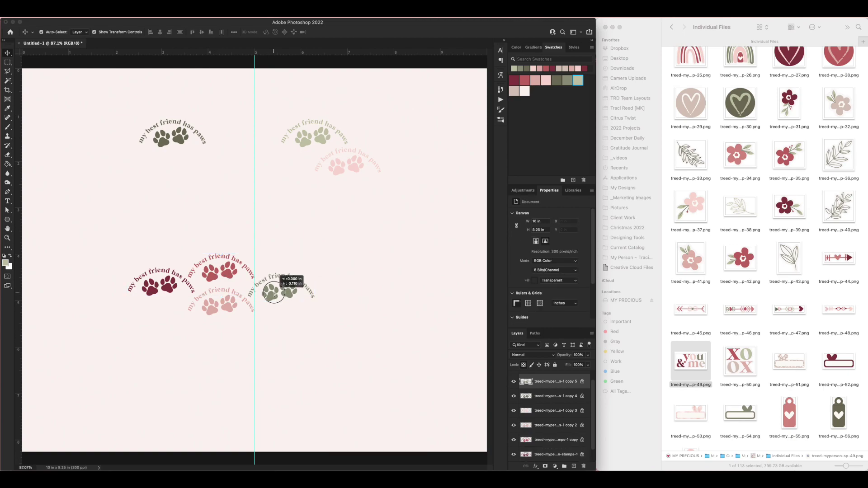
drag(348, 163, 344, 251)
drag(171, 136, 199, 330)
mouse_move(281, 282)
mouse_down()
mouse_move(217, 262)
mouse_move(304, 322)
mouse_move(282, 296)
mouse_up()
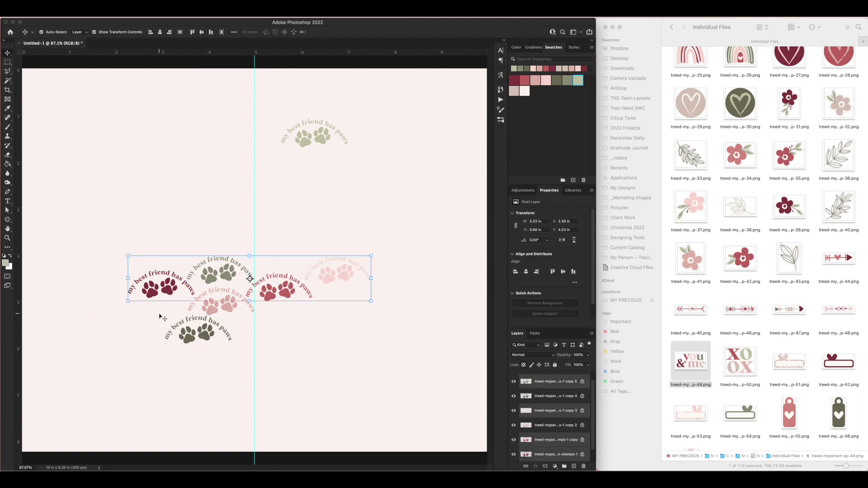
- Place the dark olive stamp below the pale pink one and the light sage stamp at the right end of the interlocking row
drag(199, 335, 341, 302)
drag(117, 325, 404, 240)
drag(317, 279, 398, 289)
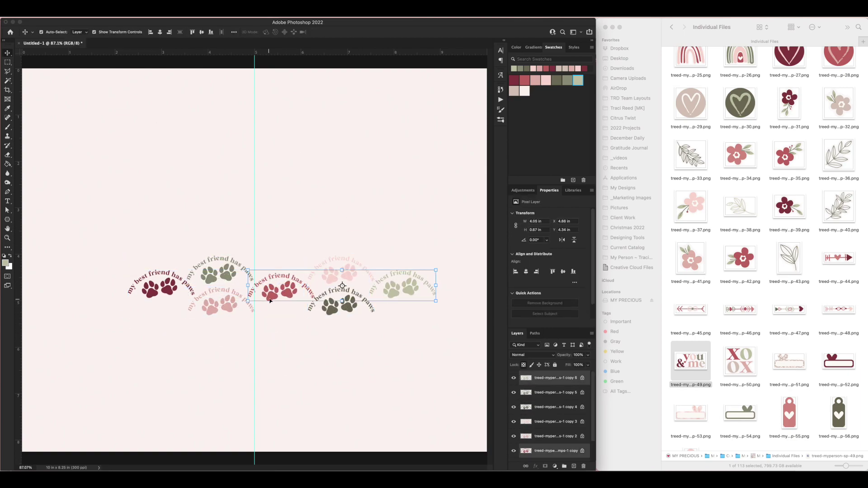
- Duplicate the coloured stamps and nest the copies in staggered, interlocking rows across the upper-left part of the canvas
drag(271, 290, 97, 285)
drag(181, 289, 398, 281)
drag(213, 340, 42, 68)
click(216, 35)
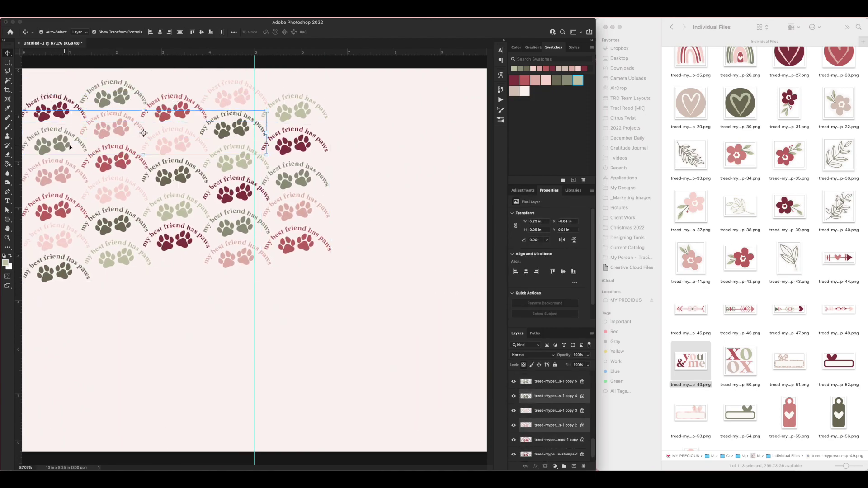
- Shift the stamp block to the upper-left and duplicate stamps down the canvas until the half left of the guide is filled
drag(199, 75, 274, 273)
click(158, 312)
drag(157, 312, 232, 436)
click(183, 398)
key(super+z)
key(super+z)
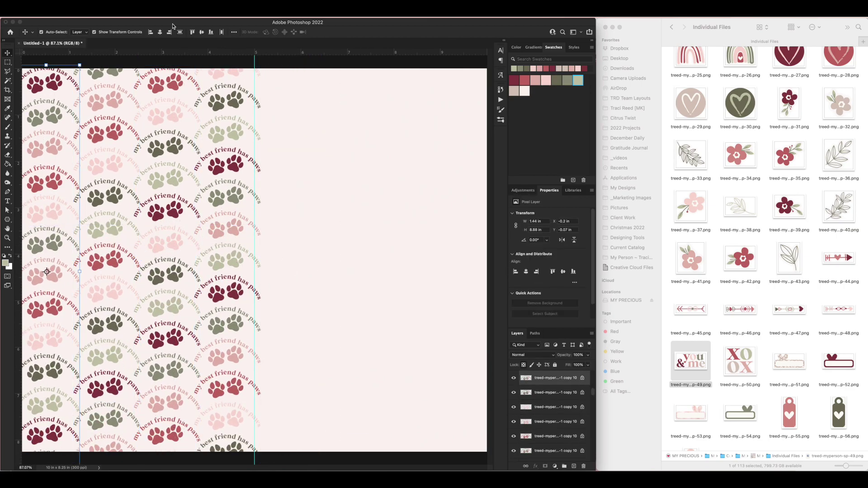
- Even out the vertical spacing of the stamps in the leftmost column and clear the selection
click(326, 267)
key(super+z)
key(super+z)
key(alt+super+c)
key(Escape)
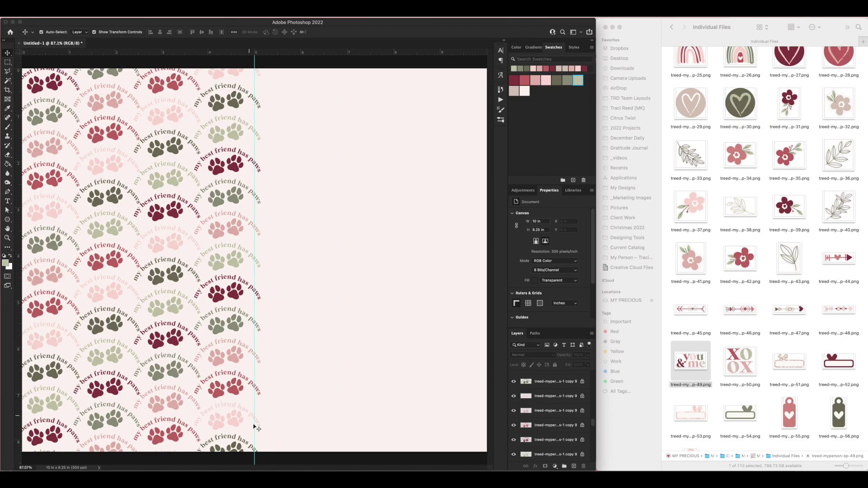
- Move all the stamps together down about 0.08 in, and merge them with the background into a single layer
drag(276, 463, 208, 339)
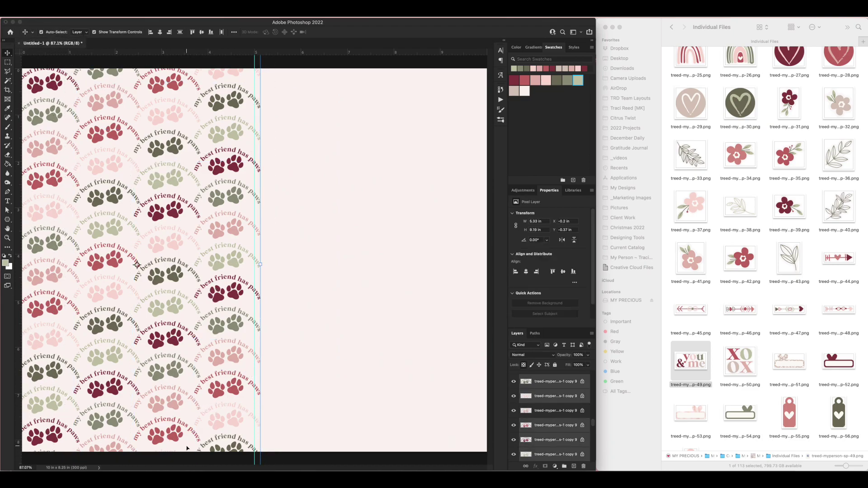
drag(171, 439, 170, 444)
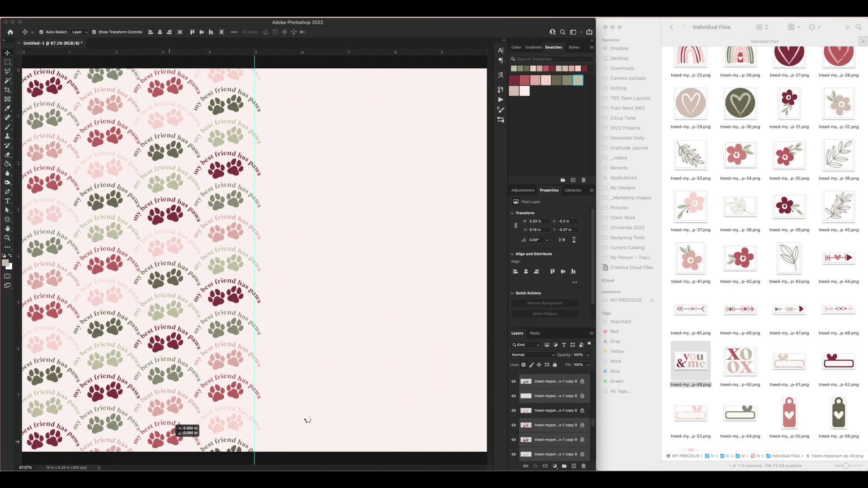
click(294, 404)
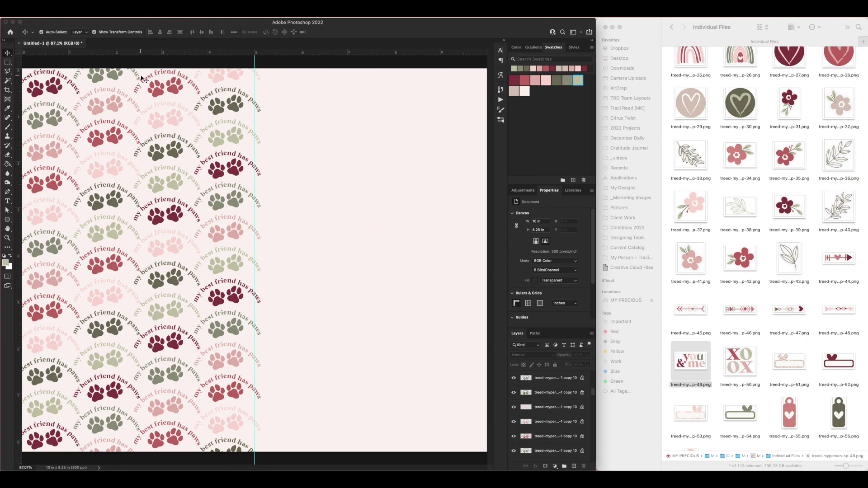
key(super+shift+e)
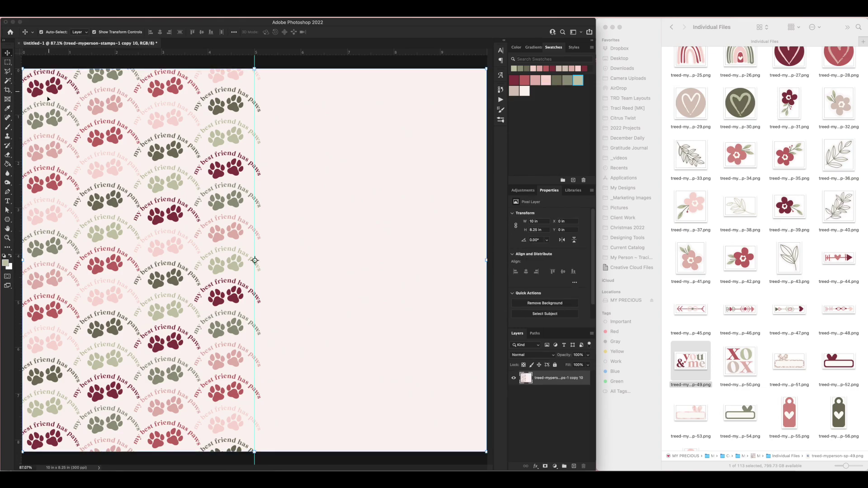
- Copy the left half of the canvas, up to the guide, to its own layer and delete the full merged layer
click(8, 62)
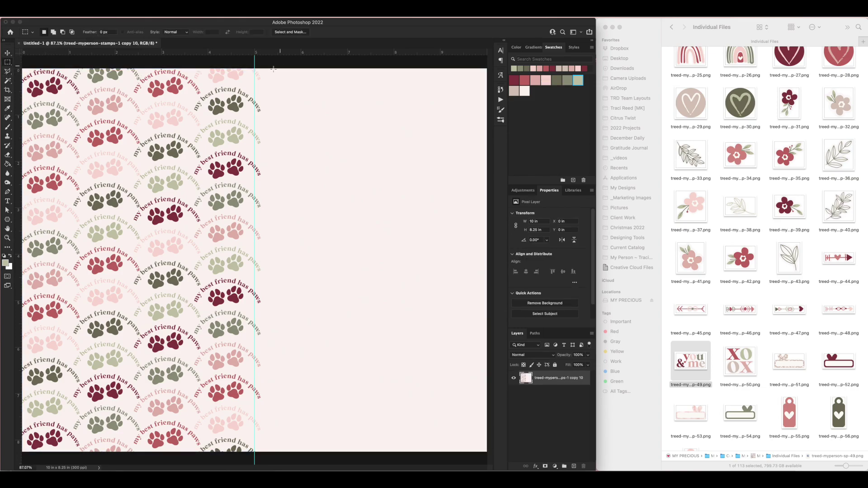
drag(254, 66, 14, 453)
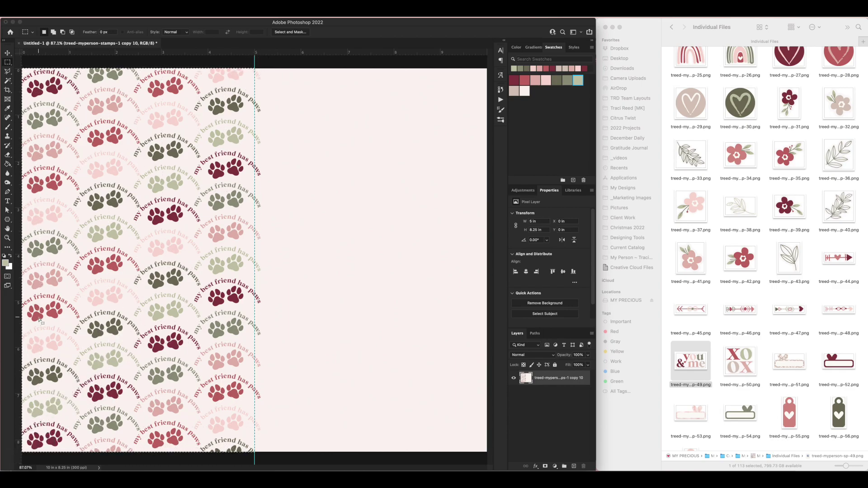
key(super+j)
click(562, 398)
key(Delete)
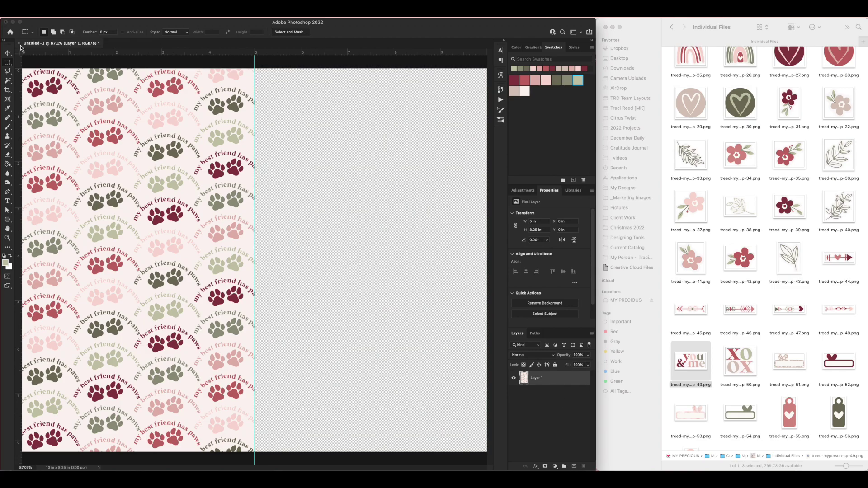
- Resize the canvas to 11 inches wide and 8.5 inches high
key(super+alt+c)
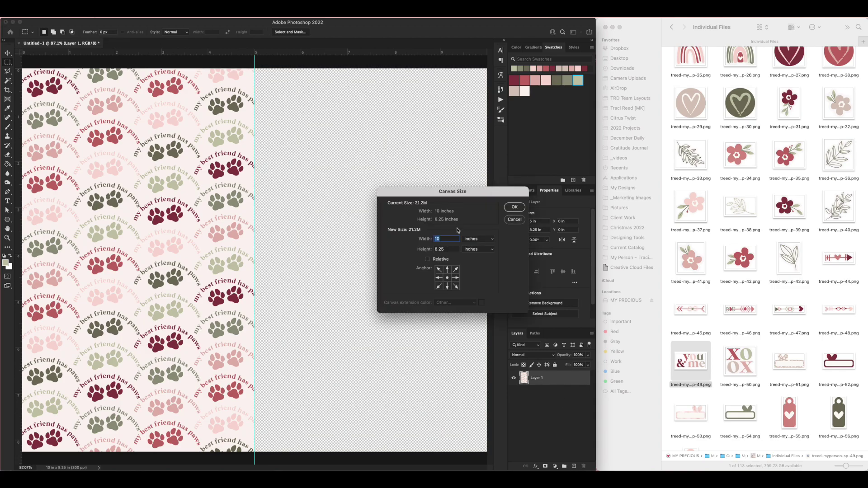
key(Tab)
key(shift+Tab)
key(Tab)
text(8.5)
key(Return)
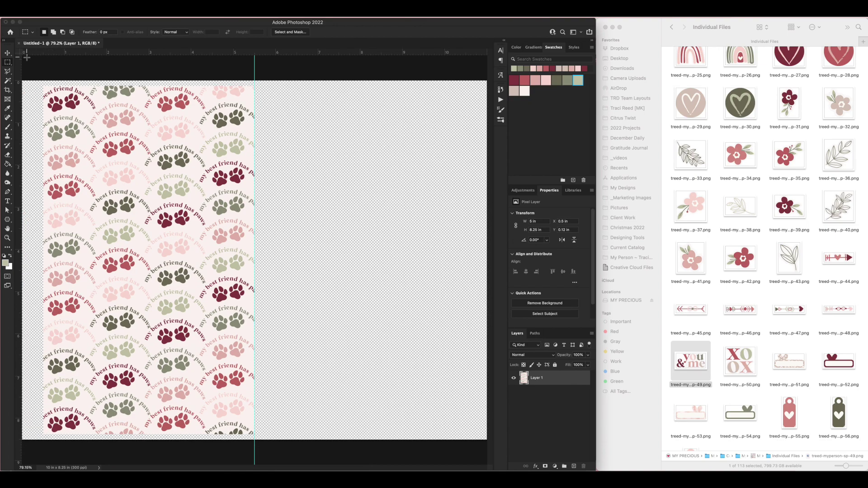
- Move the patterned panel horizontally towards the middle of the canvas, with its left edge at about 3.22 in
click(8, 52)
drag(153, 209, 268, 209)
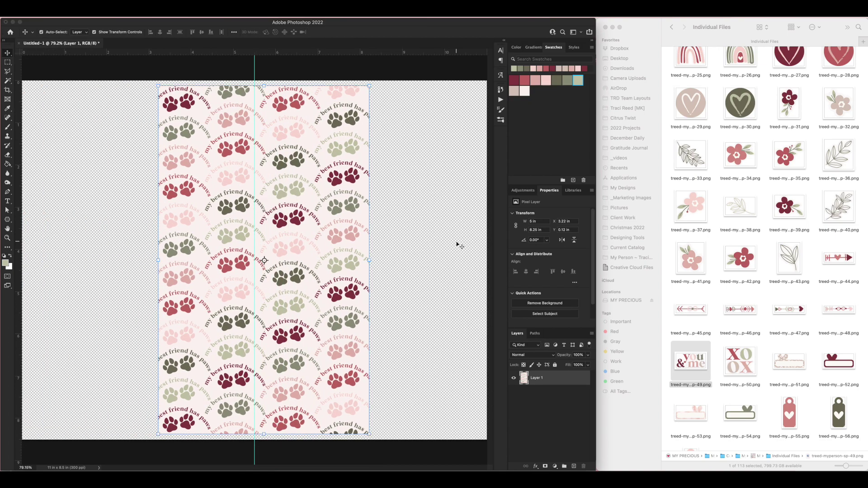